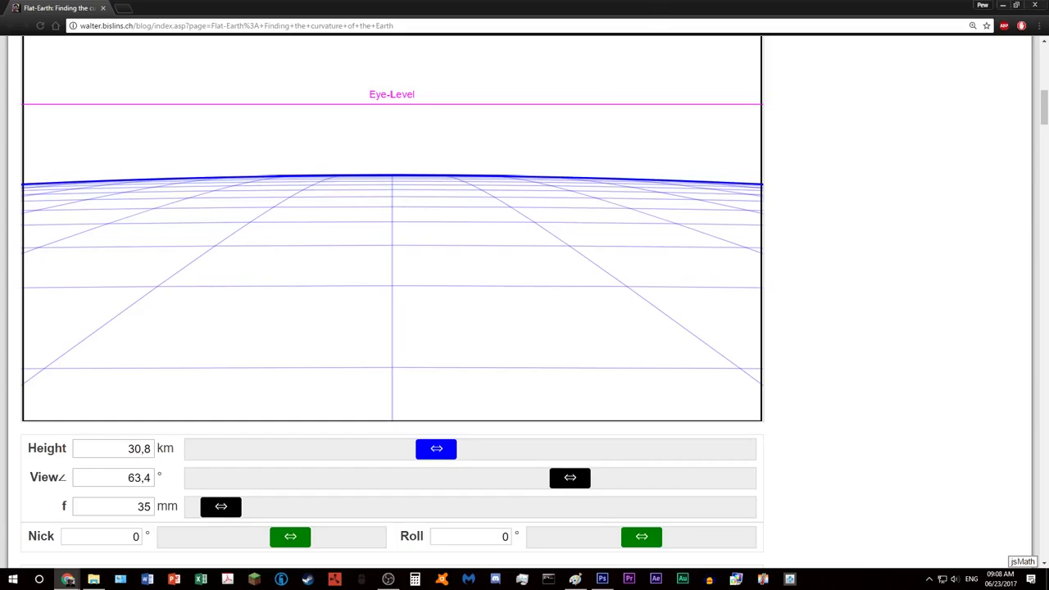
Switch to Paint, select the curved horizon strip in the pasted screenshot, and return to the browser to review the curvature calculator's settings.
{"action": "left_click", "coordinate": [574, 579]}
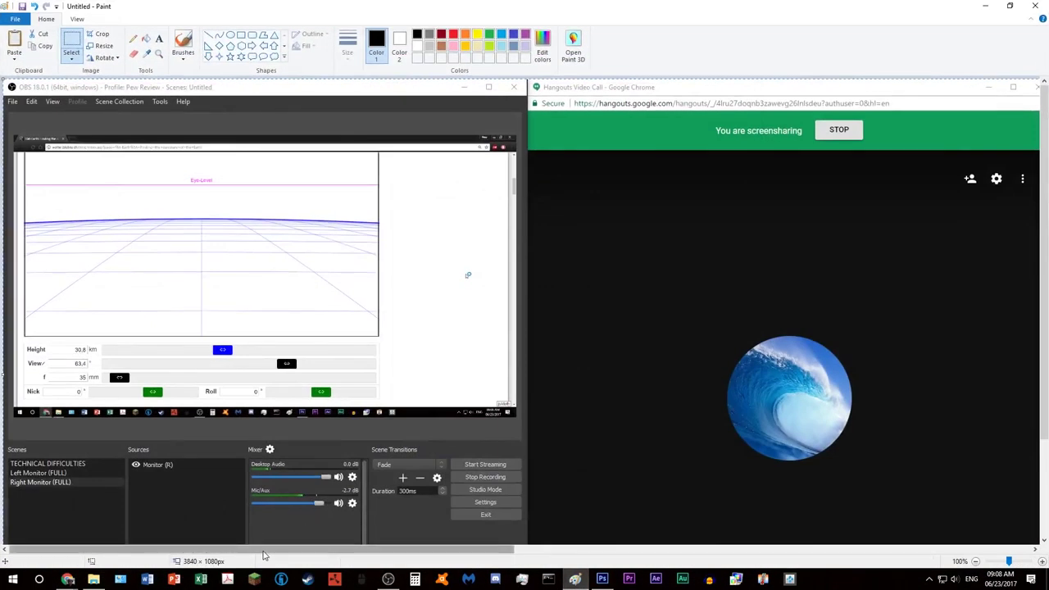
{"action": "mouse_move", "coordinate": [263, 557]}
{"action": "left_mouse_down"}
{"action": "mouse_move", "coordinate": [762, 557]}
{"action": "mouse_move", "coordinate": [680, 559]}
{"action": "mouse_move", "coordinate": [702, 557]}
{"action": "left_mouse_up"}
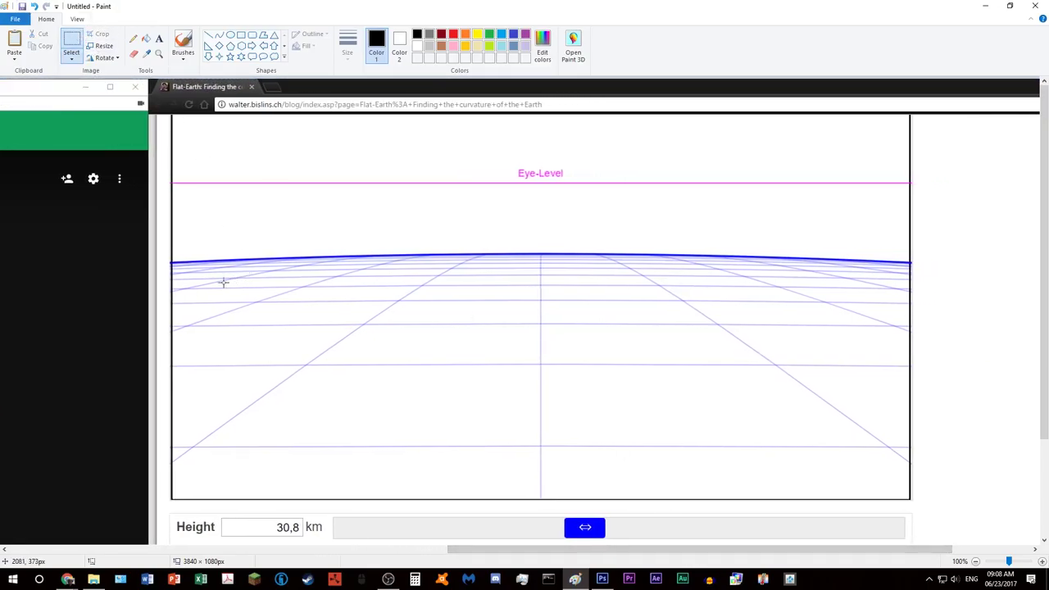
{"action": "mouse_move", "coordinate": [169, 252]}
{"action": "left_mouse_down"}
{"action": "mouse_move", "coordinate": [278, 293]}
{"action": "mouse_move", "coordinate": [855, 293]}
{"action": "left_mouse_up"}
{"action": "key", "text": "alt+Tab"}
{"action": "scroll", "coordinate": [726, 399], "scroll_direction": "down", "scroll_amount": 3}
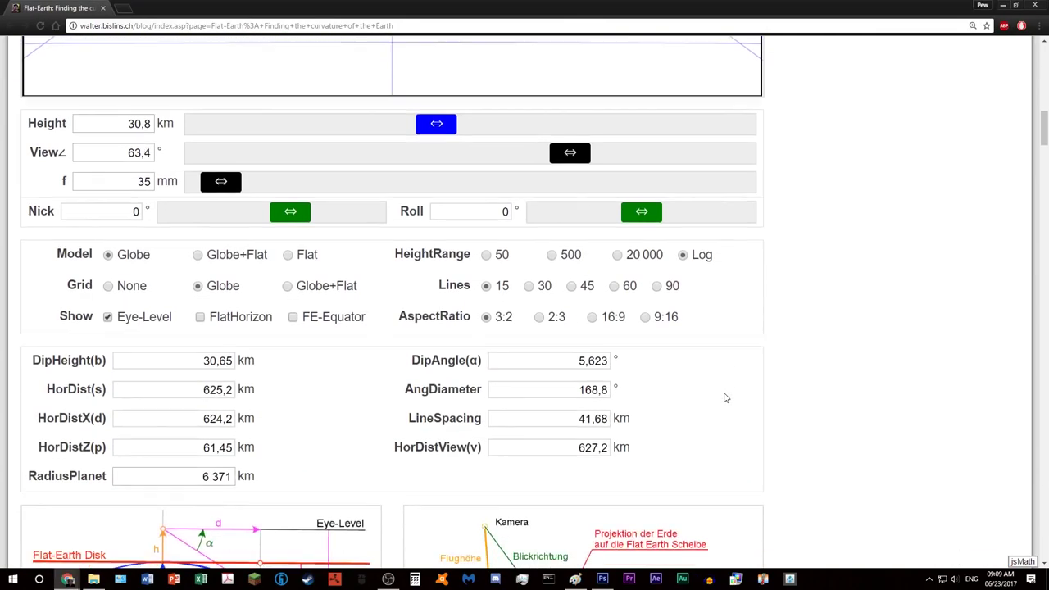
{"action": "scroll", "coordinate": [726, 399], "scroll_direction": "up", "scroll_amount": 3}
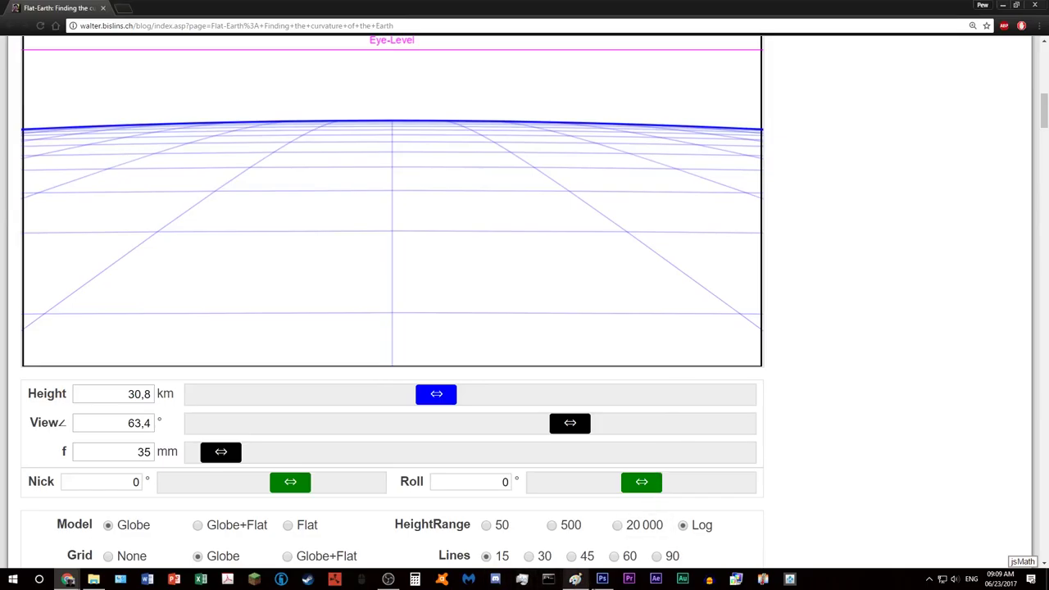
Switch to Photoshop, place the template image over the horizon photo and lower its layer opacity to 15%.
{"action": "left_click", "coordinate": [602, 579]}
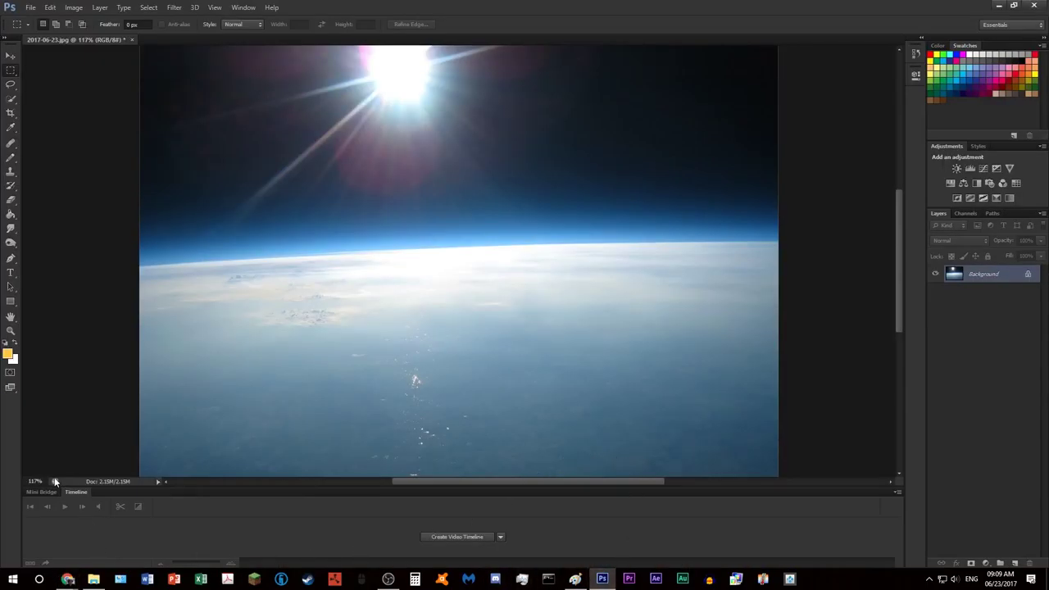
{"action": "left_click_drag", "start_coordinate": [38, 483], "coordinate": [22, 483]}
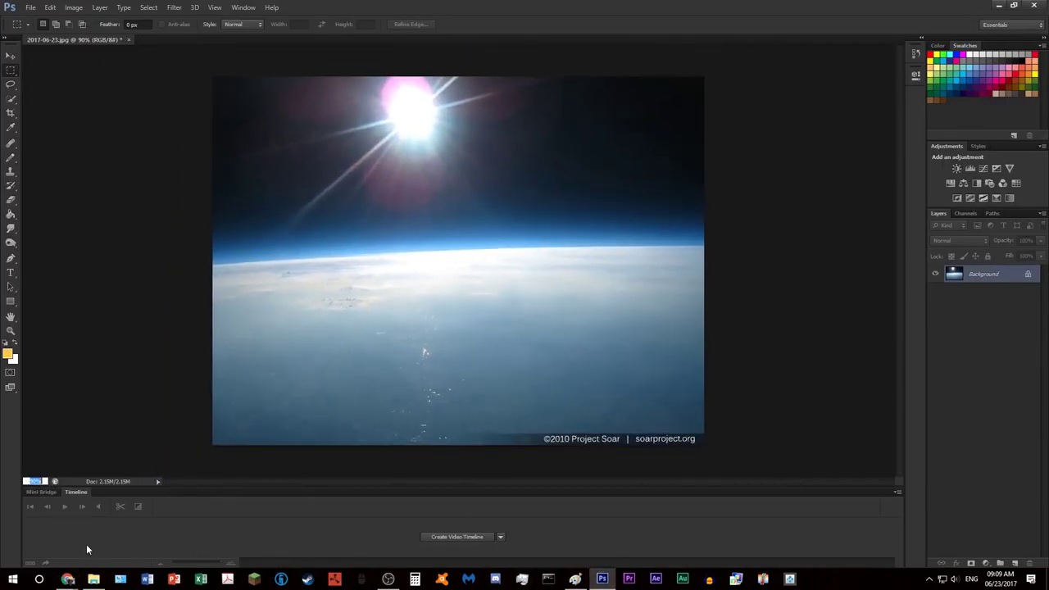
{"action": "left_click", "coordinate": [94, 580]}
{"action": "left_click_drag", "start_coordinate": [39, 369], "coordinate": [519, 202]}
{"action": "key", "text": "Return"}
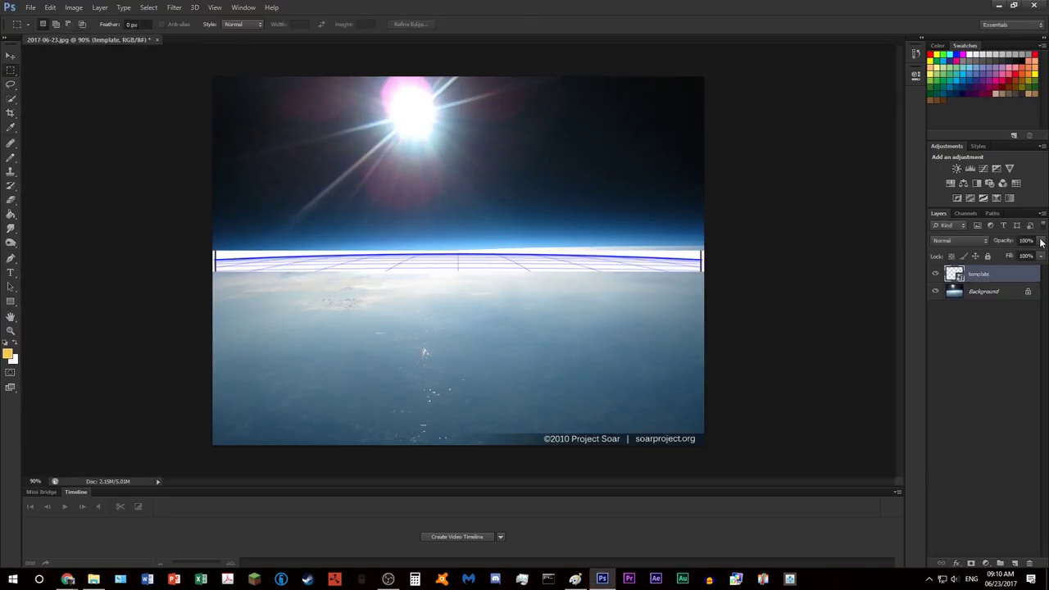
{"action": "left_click_drag", "start_coordinate": [1025, 256], "coordinate": [995, 260]}
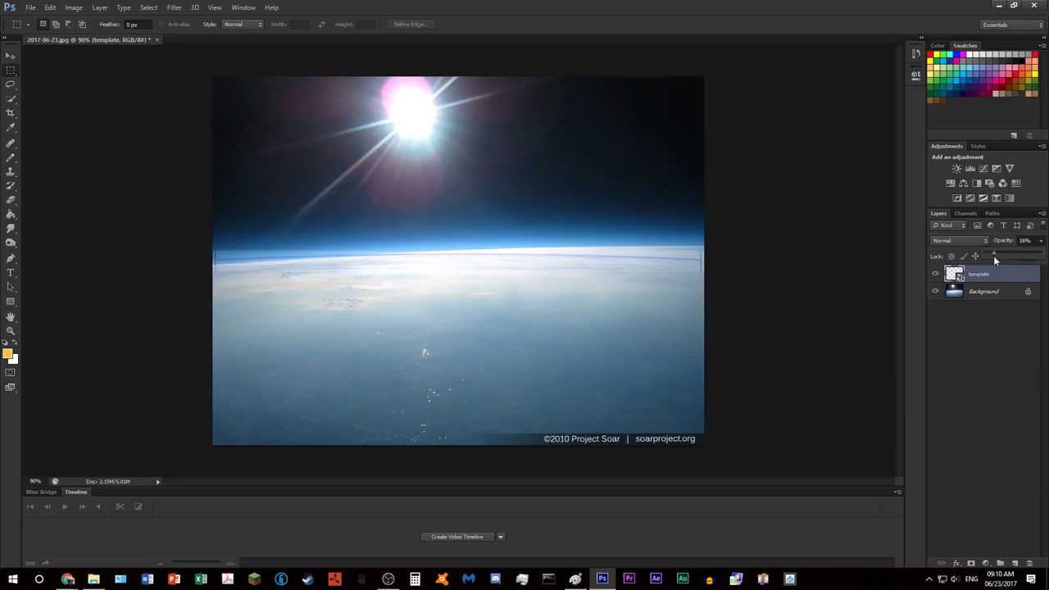
Rotate the template counterclockwise to follow the photo's tilted horizon and move it up onto the horizon line.
{"action": "left_click_drag", "start_coordinate": [779, 220], "coordinate": [779, 227]}
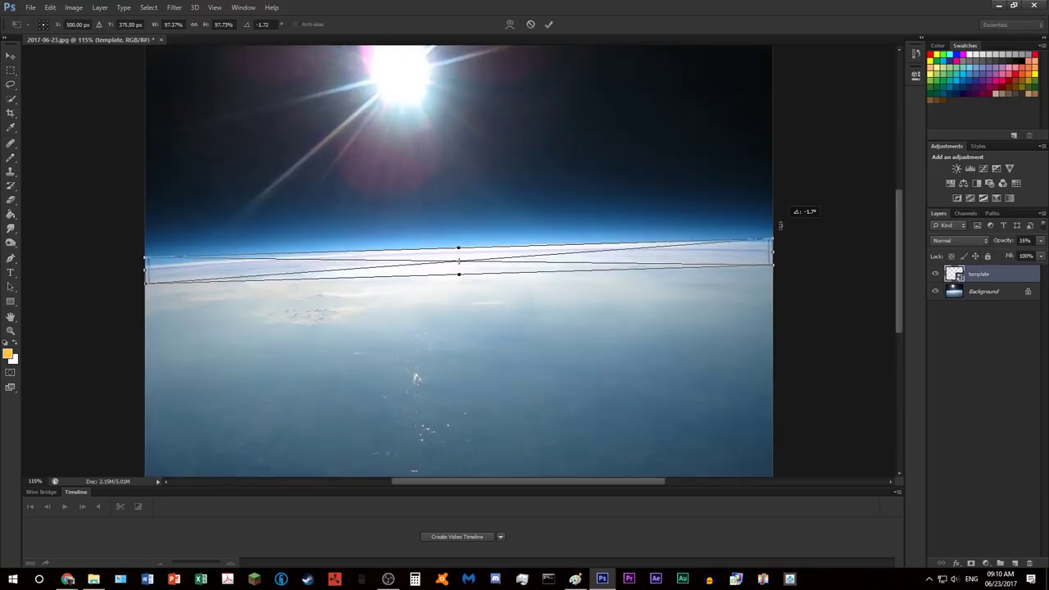
{"action": "left_click", "coordinate": [548, 24]}
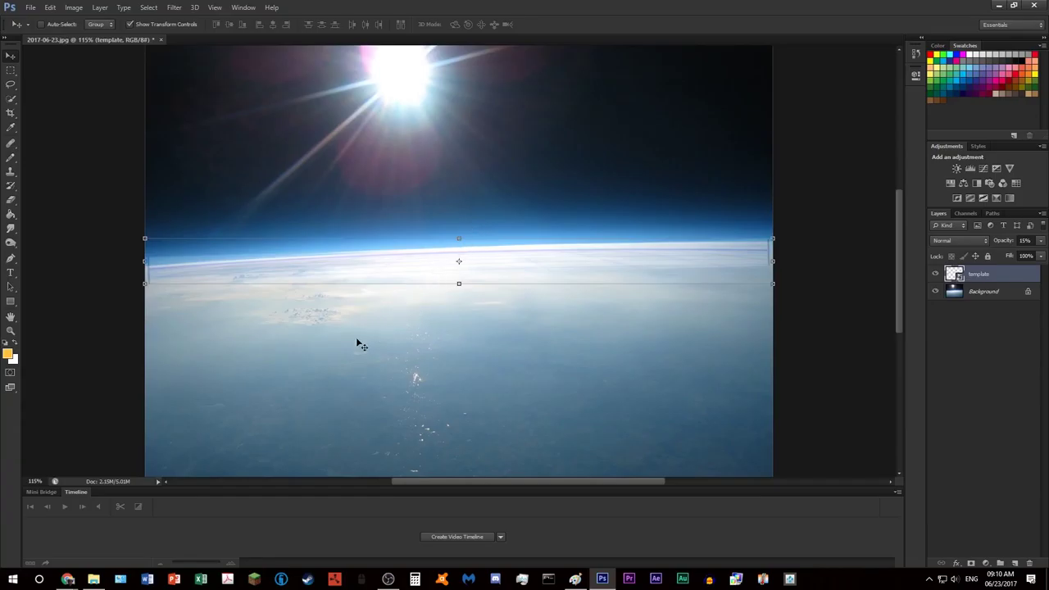
{"action": "left_click_drag", "start_coordinate": [40, 482], "coordinate": [60, 483]}
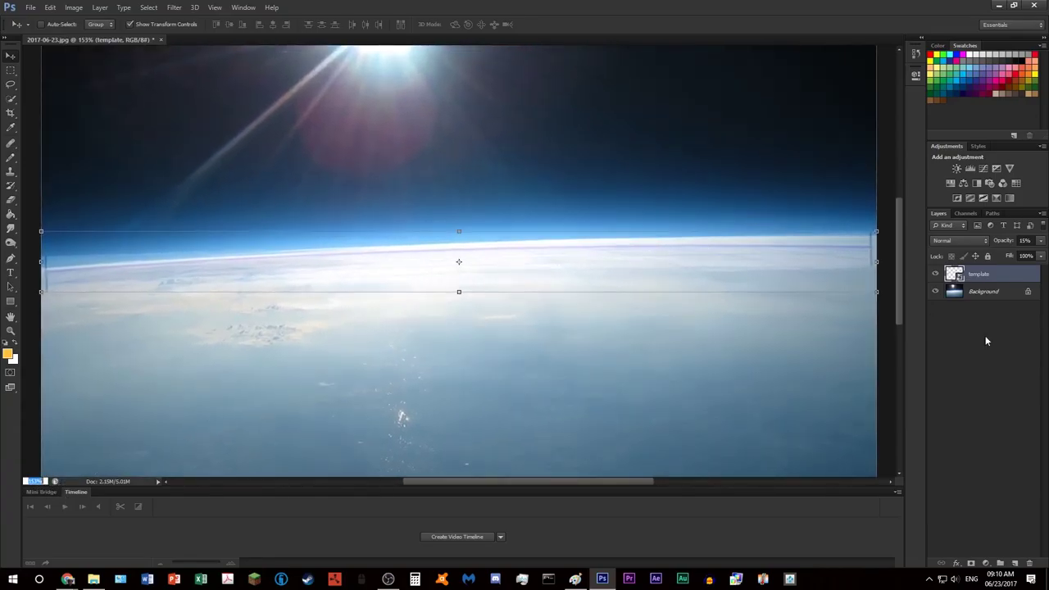
{"action": "left_click_drag", "start_coordinate": [883, 300], "coordinate": [881, 283]}
{"action": "left_click", "coordinate": [549, 25]}
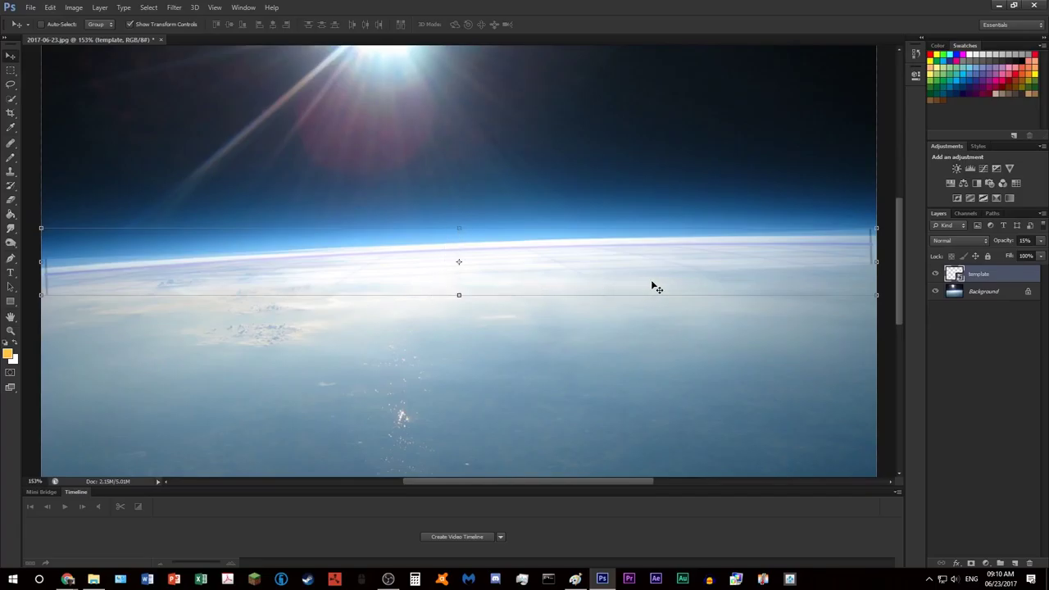
{"action": "left_click_drag", "start_coordinate": [651, 279], "coordinate": [653, 270]}
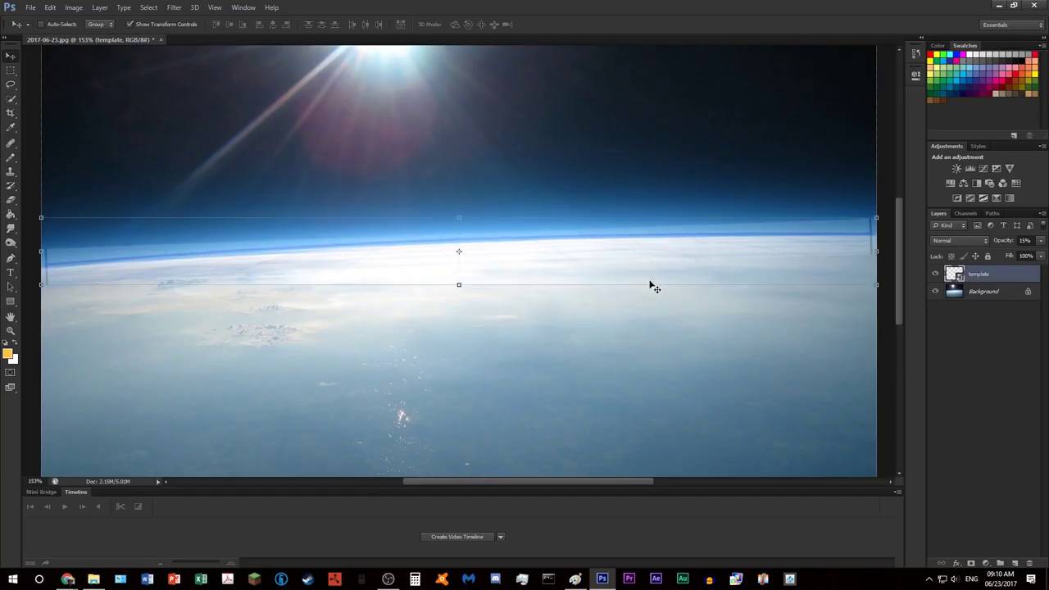
Zoom to 110% and adjust the template's rotation to about -2.41° against the photo's horizon.
{"action": "left_click", "coordinate": [35, 481]}
{"action": "type", "text": "110"}
{"action": "key", "text": "Return"}
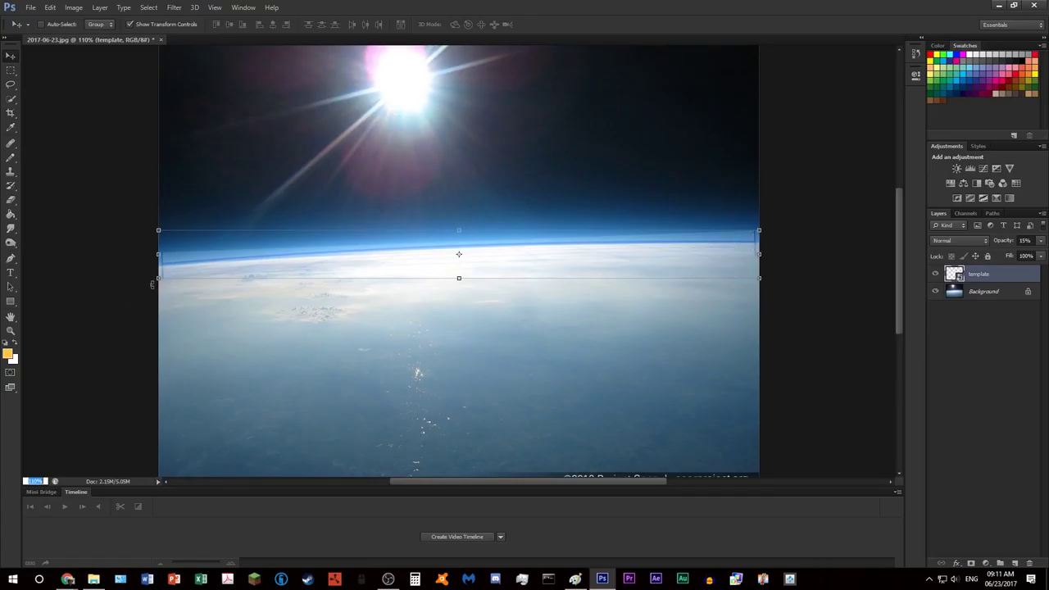
{"action": "left_click_drag", "start_coordinate": [148, 280], "coordinate": [148, 283]}
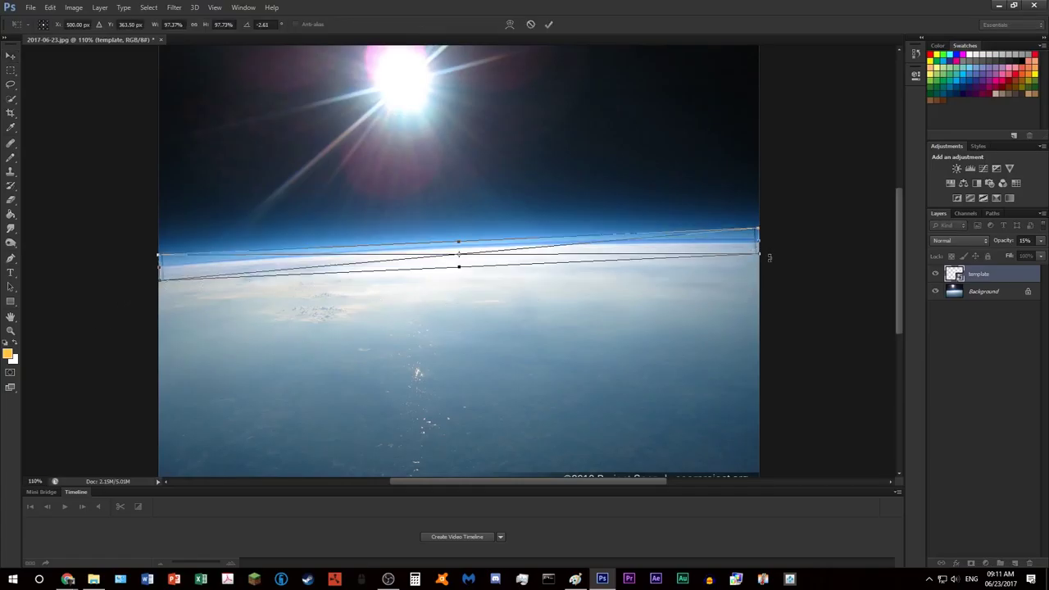
{"action": "left_click_drag", "start_coordinate": [770, 258], "coordinate": [796, 244]}
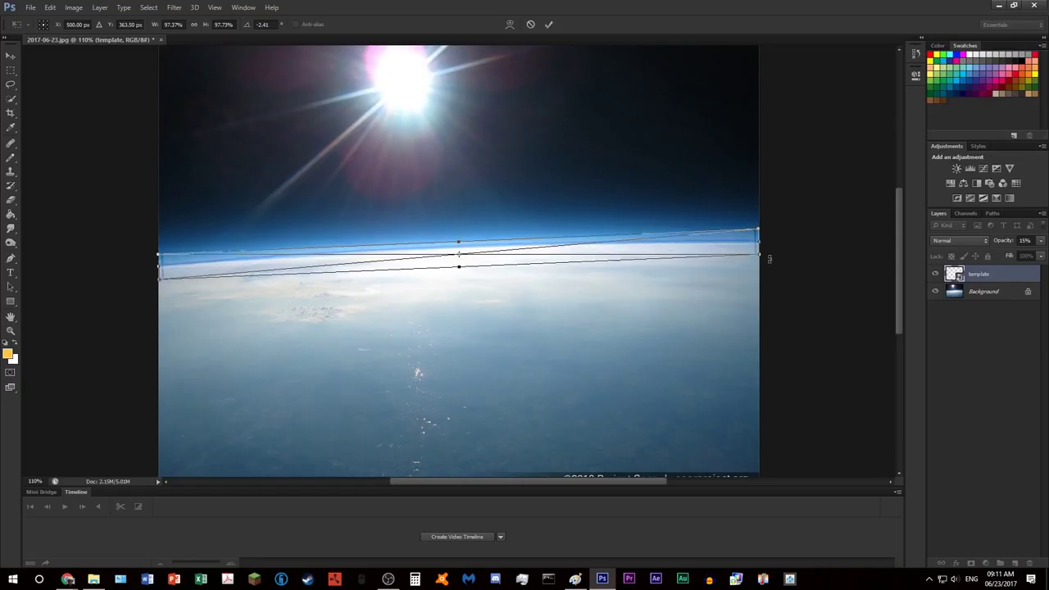
{"action": "left_click", "coordinate": [551, 25]}
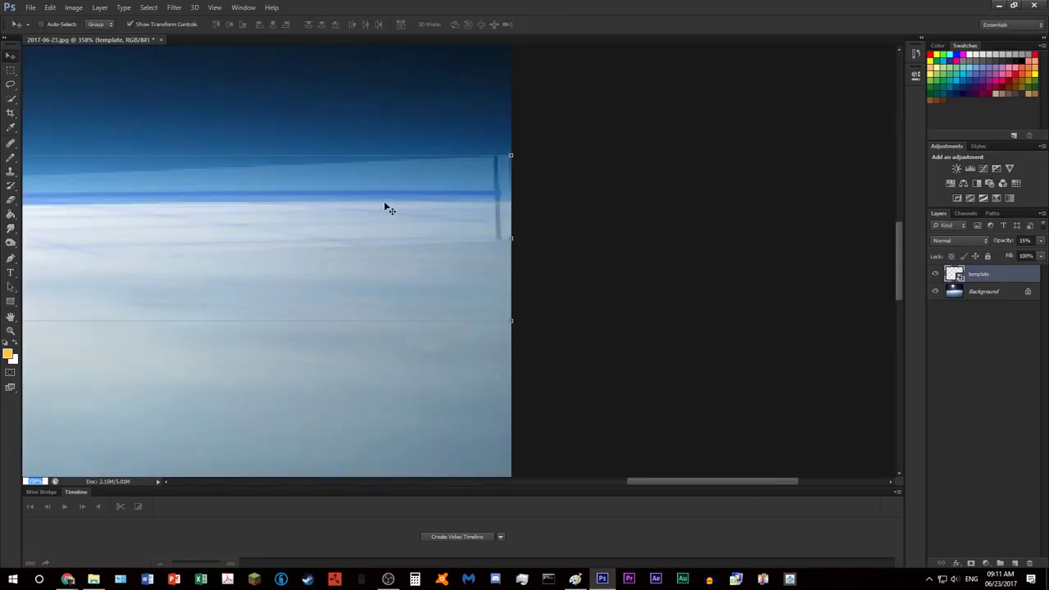
Refine the template's rotation to about -2.28° at the photo's right edge and nudge the template 2 px to the right.
{"action": "left_click", "coordinate": [523, 253]}
{"action": "left_click_drag", "start_coordinate": [519, 252], "coordinate": [543, 241]}
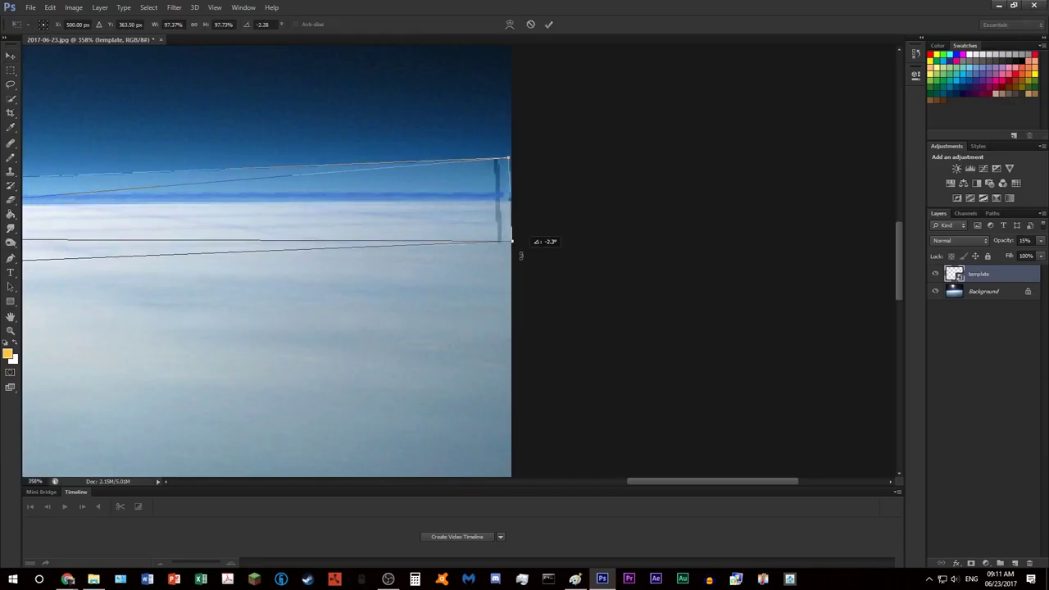
{"action": "left_click", "coordinate": [549, 24]}
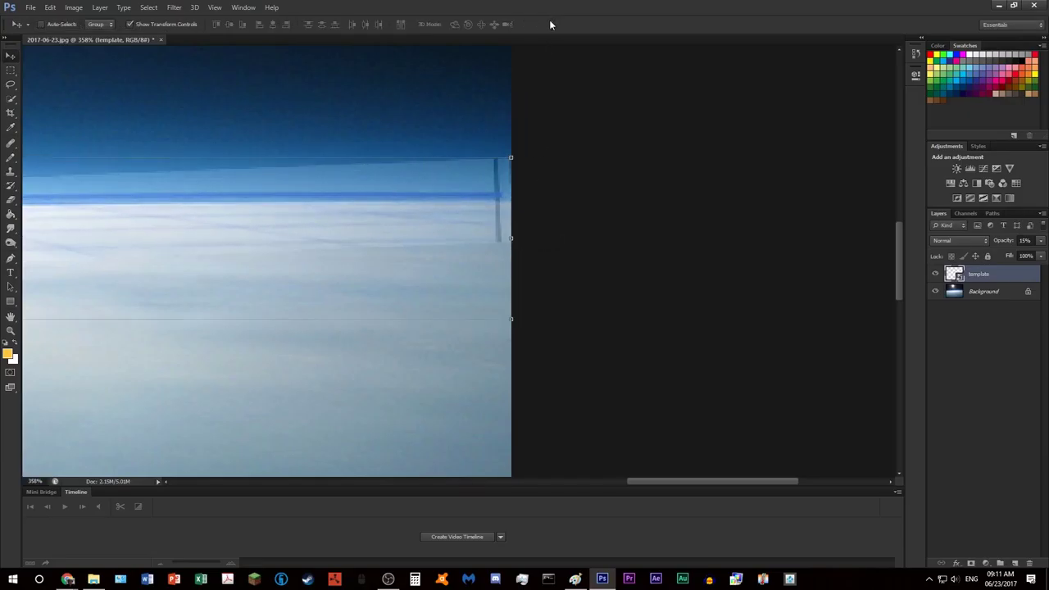
{"action": "left_click_drag", "start_coordinate": [670, 483], "coordinate": [373, 456]}
{"action": "key", "text": "Right"}
{"action": "key", "text": "Right"}
{"action": "left_click_drag", "start_coordinate": [434, 485], "coordinate": [714, 494]}
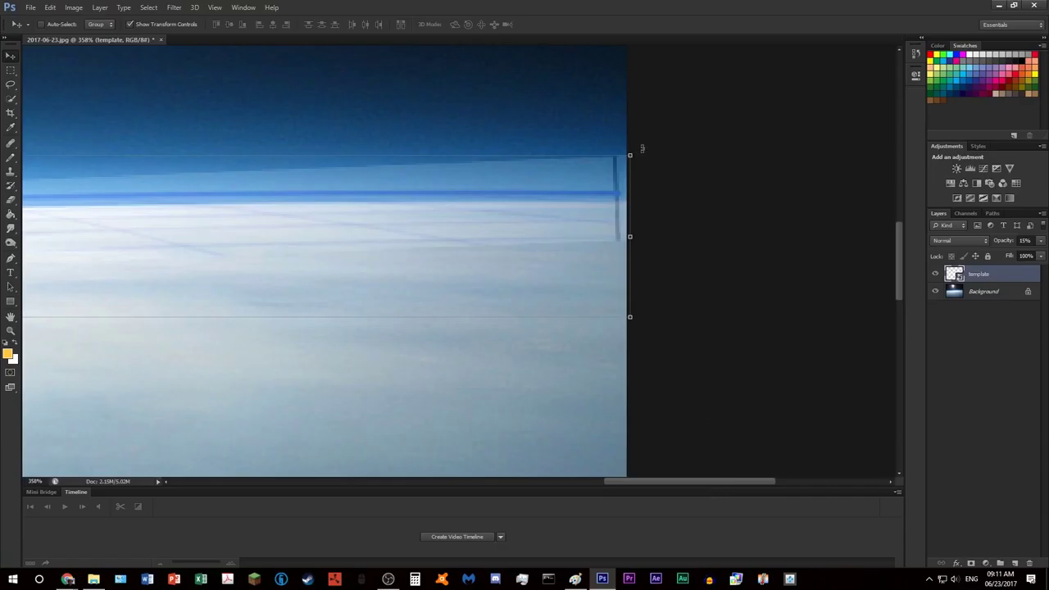
Set the template's rotation to about -2.15° so its curve lies along the photo's horizon at both ends.
{"action": "left_click", "coordinate": [642, 148]}
{"action": "left_click_drag", "start_coordinate": [642, 148], "coordinate": [642, 150]}
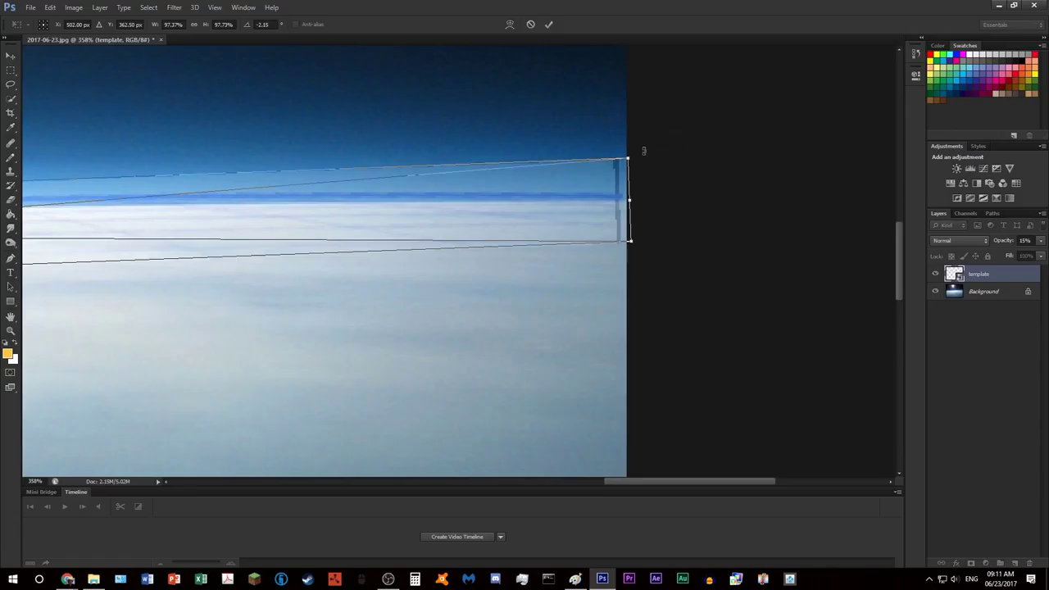
{"action": "left_click", "coordinate": [549, 24]}
{"action": "left_click_drag", "start_coordinate": [663, 488], "coordinate": [771, 499]}
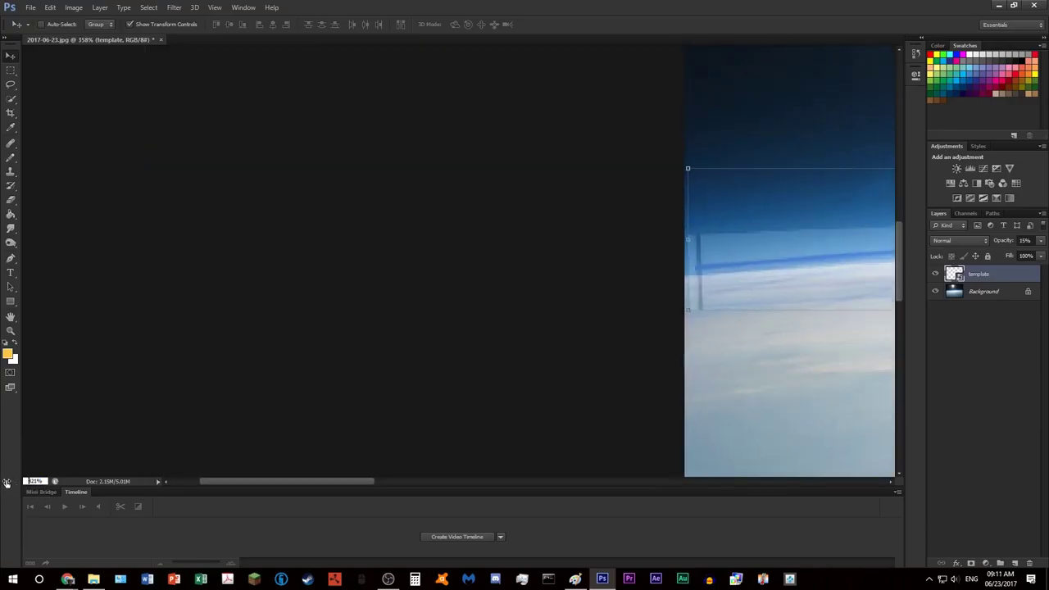
{"action": "left_click_drag", "start_coordinate": [6, 483], "coordinate": [0, 483]}
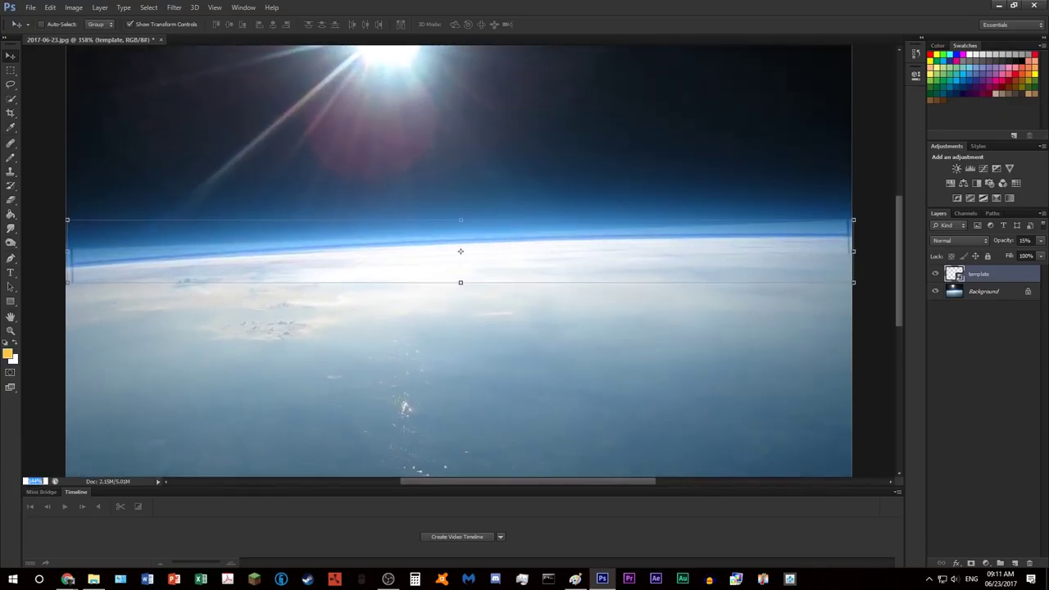
Raise the template's opacity to 35% and inspect how its curve fits the photo's horizon from edge to edge.
{"action": "left_click", "coordinate": [1041, 240]}
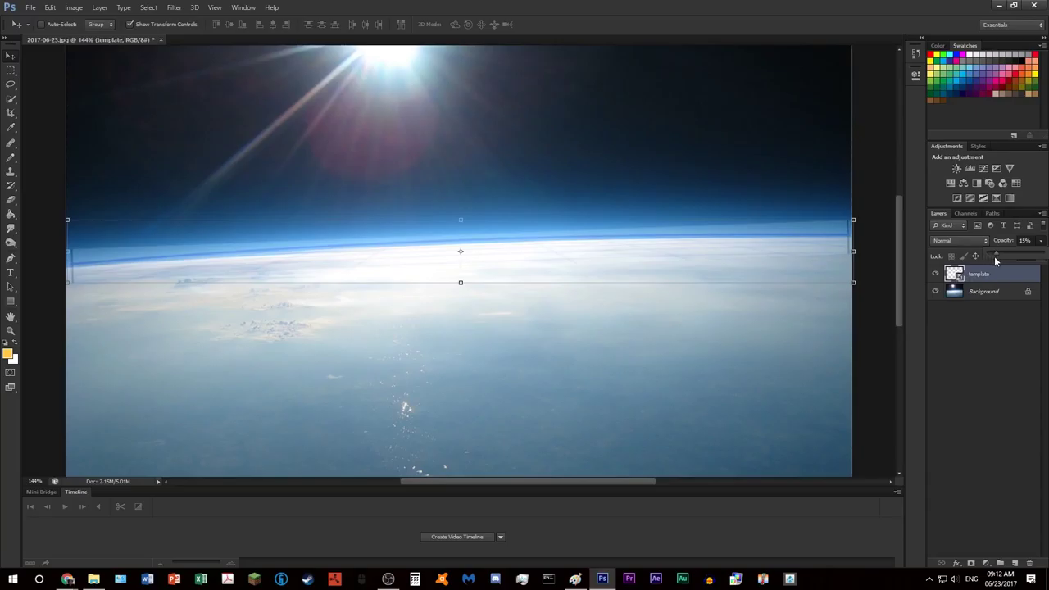
{"action": "mouse_move", "coordinate": [995, 257]}
{"action": "left_mouse_down"}
{"action": "mouse_move", "coordinate": [1005, 259]}
{"action": "mouse_move", "coordinate": [966, 256]}
{"action": "mouse_move", "coordinate": [1008, 256]}
{"action": "left_mouse_up"}
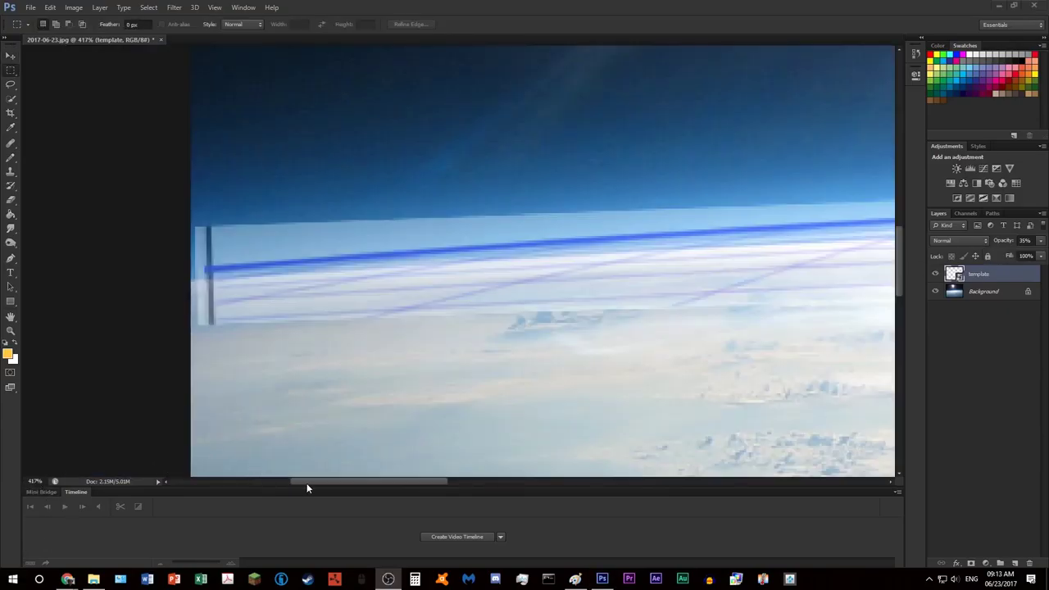
{"action": "left_click", "coordinate": [35, 482]}
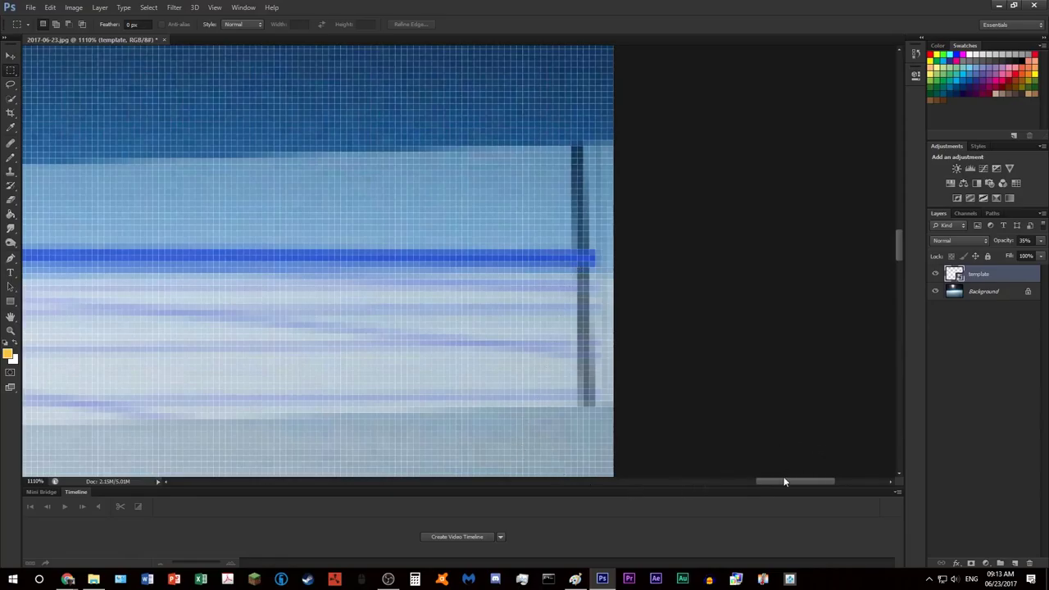
{"action": "left_click_drag", "start_coordinate": [783, 481], "coordinate": [563, 491]}
{"action": "key", "text": "ctrl+0"}
{"action": "key", "text": "Return"}
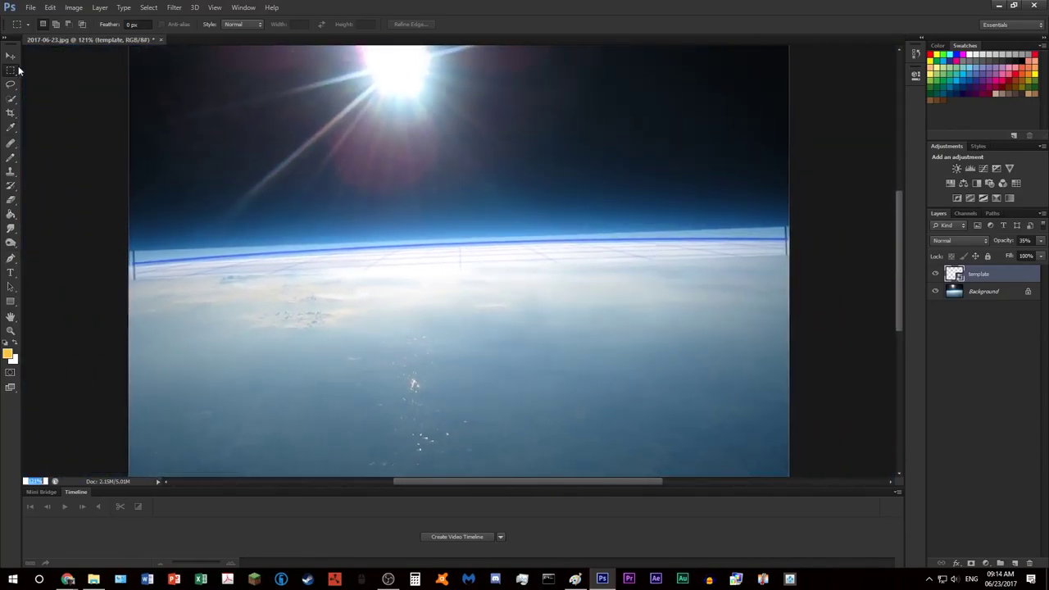
{"action": "left_click", "coordinate": [10, 57]}
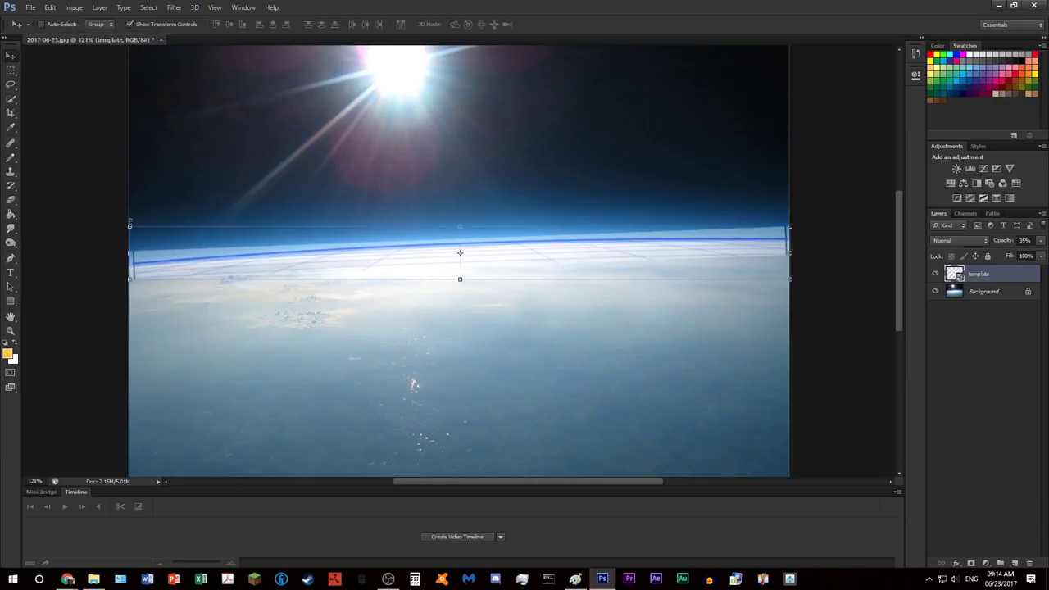
{"action": "key", "text": "ctrl+0"}
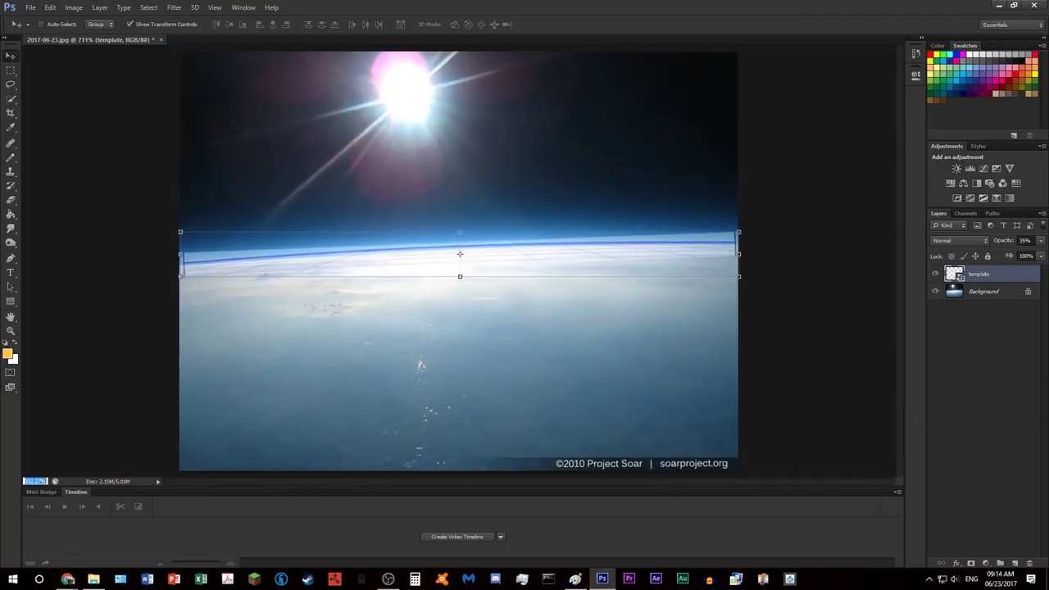
{"action": "left_click_drag", "start_coordinate": [30, 483], "coordinate": [181, 480]}
{"action": "left_click_drag", "start_coordinate": [521, 485], "coordinate": [449, 484]}
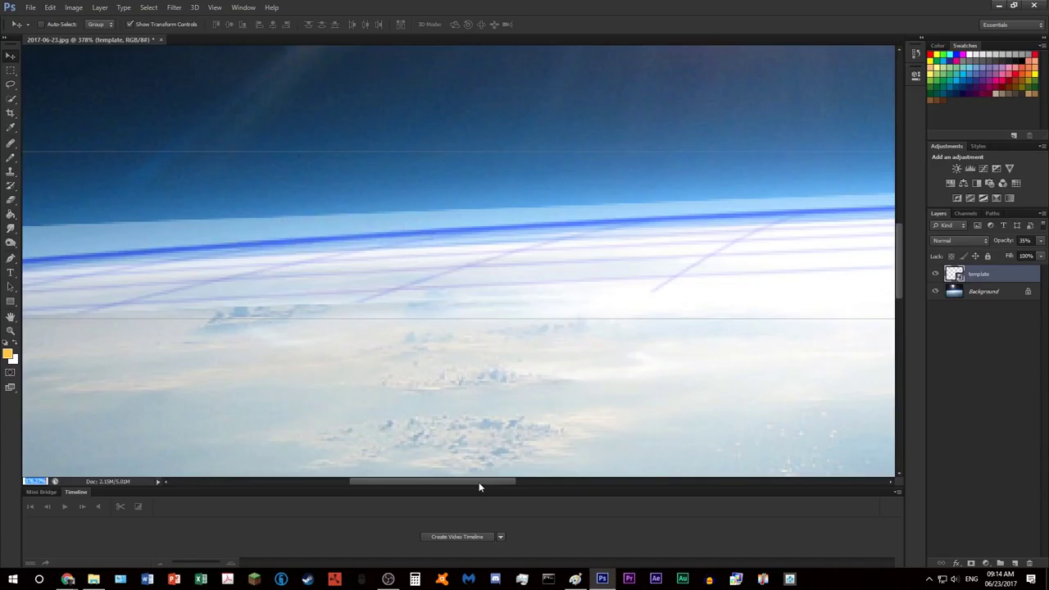
{"action": "left_click_drag", "start_coordinate": [478, 482], "coordinate": [773, 484]}
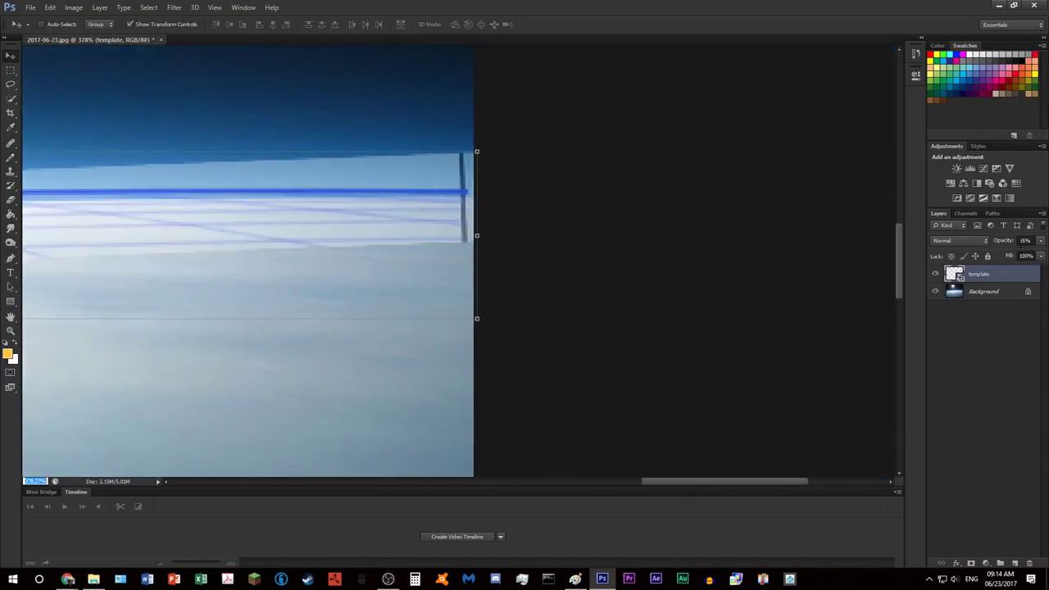
Vary the template layer's opacity to compare its curve with the bare photo horizon, finishing at 0%.
{"action": "left_click", "coordinate": [1041, 241]}
{"action": "left_click_drag", "start_coordinate": [1027, 260], "coordinate": [990, 257]}
{"action": "left_click_drag", "start_coordinate": [740, 482], "coordinate": [379, 470]}
{"action": "left_click_drag", "start_coordinate": [1040, 240], "coordinate": [924, 272]}
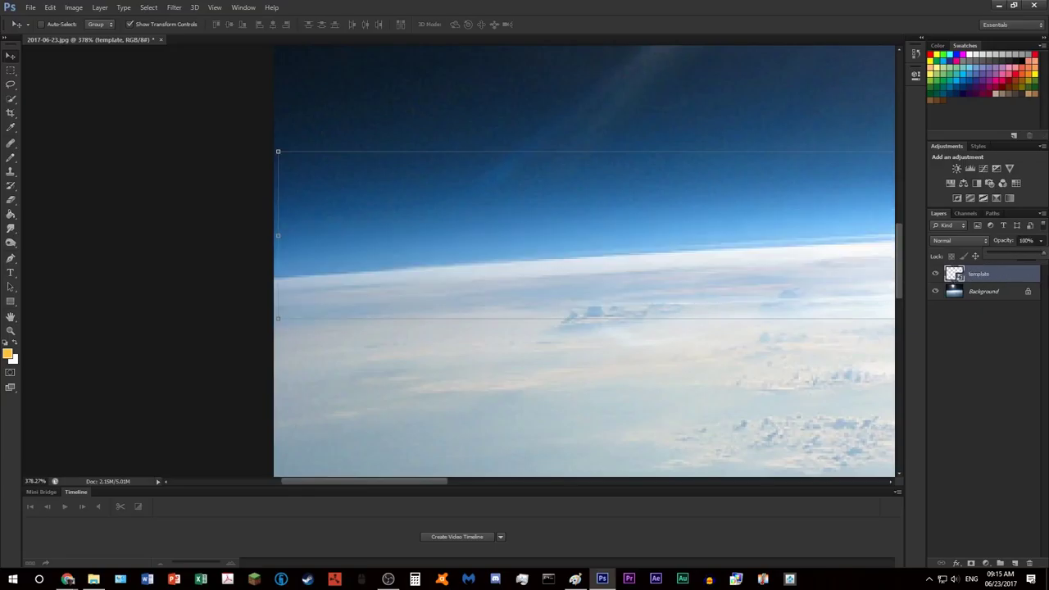
{"action": "mouse_move", "coordinate": [1043, 280]}
{"action": "left_mouse_down"}
{"action": "mouse_move", "coordinate": [850, 280]}
{"action": "mouse_move", "coordinate": [1044, 279]}
{"action": "left_mouse_up"}
{"action": "key", "text": "0"}
{"action": "key", "text": "0"}
{"action": "left_click_drag", "start_coordinate": [1006, 257], "coordinate": [979, 256]}
Arrange the Photoshop window beside the curvature calculator page and bring the calculator's camera settings and horizon values into view.
{"action": "left_click_drag", "start_coordinate": [527, 5], "coordinate": [1048, 237]}
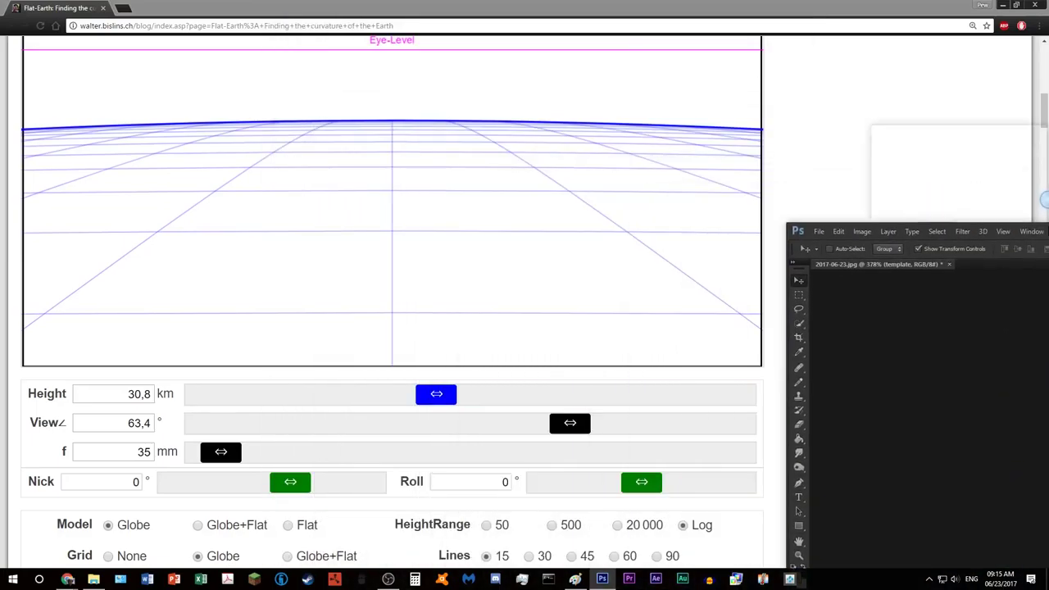
{"action": "scroll", "coordinate": [385, 225], "scroll_direction": "down", "scroll_amount": 6}
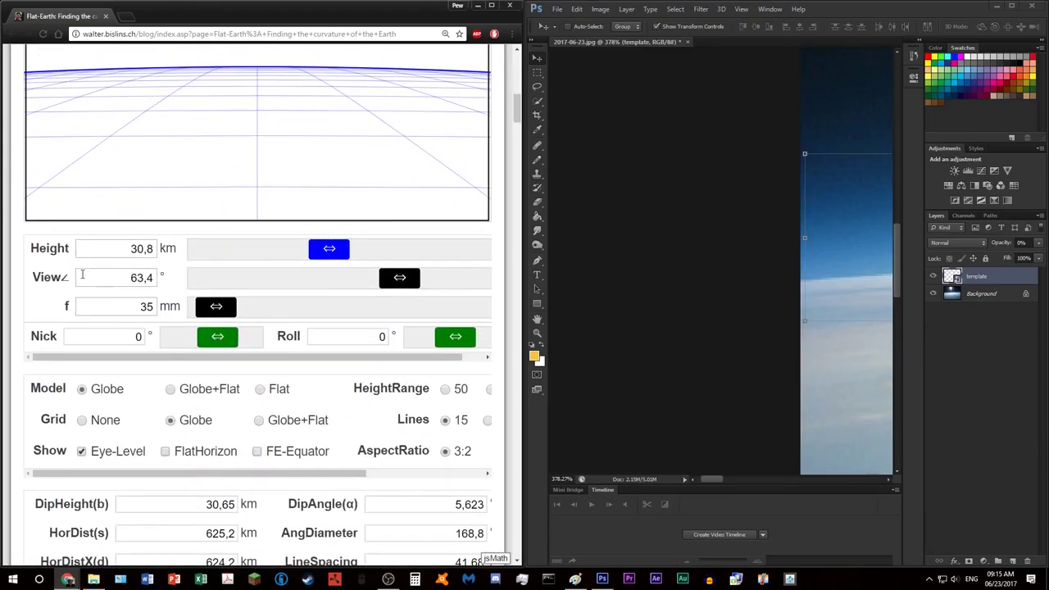
{"action": "scroll", "coordinate": [154, 252], "scroll_direction": "down", "scroll_amount": 1}
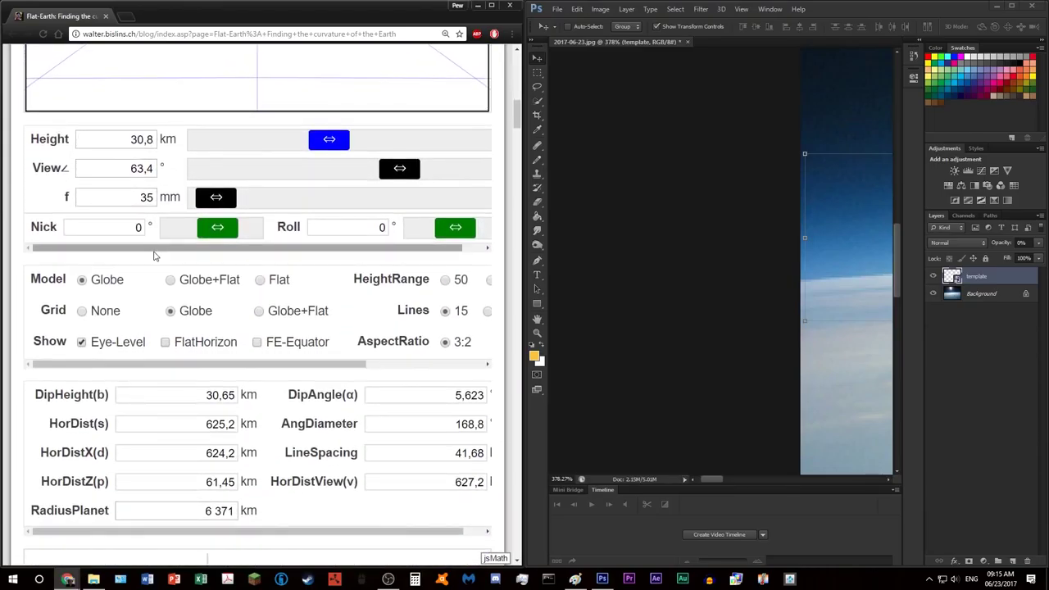
Check the calculator's height value, then maximize the calculator window with the simulated globe horizon drawing in view.
{"action": "left_click", "coordinate": [146, 139]}
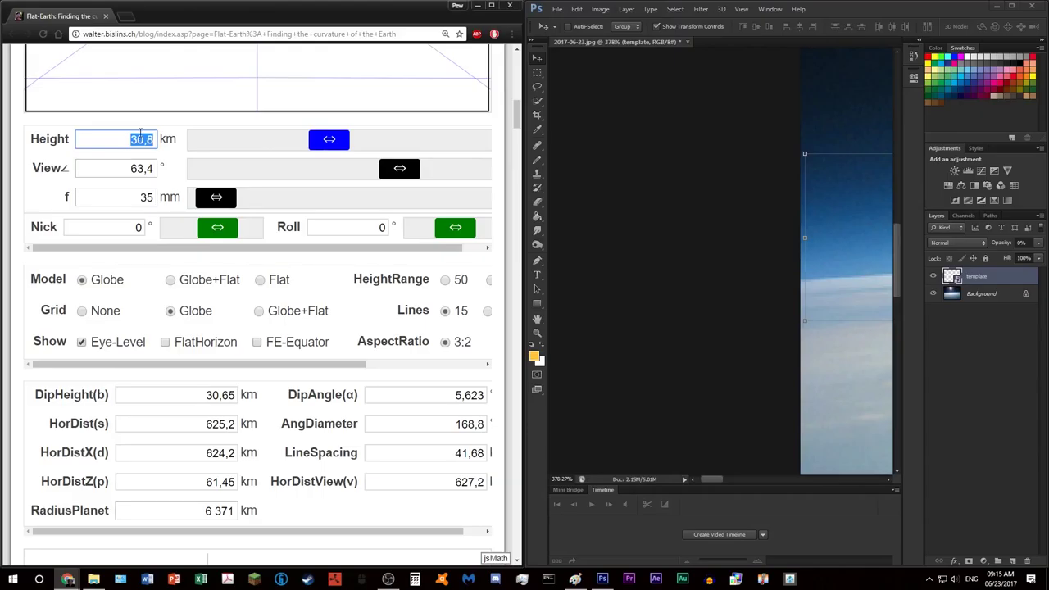
{"action": "left_click", "coordinate": [138, 138]}
{"action": "left_click", "coordinate": [508, 251]}
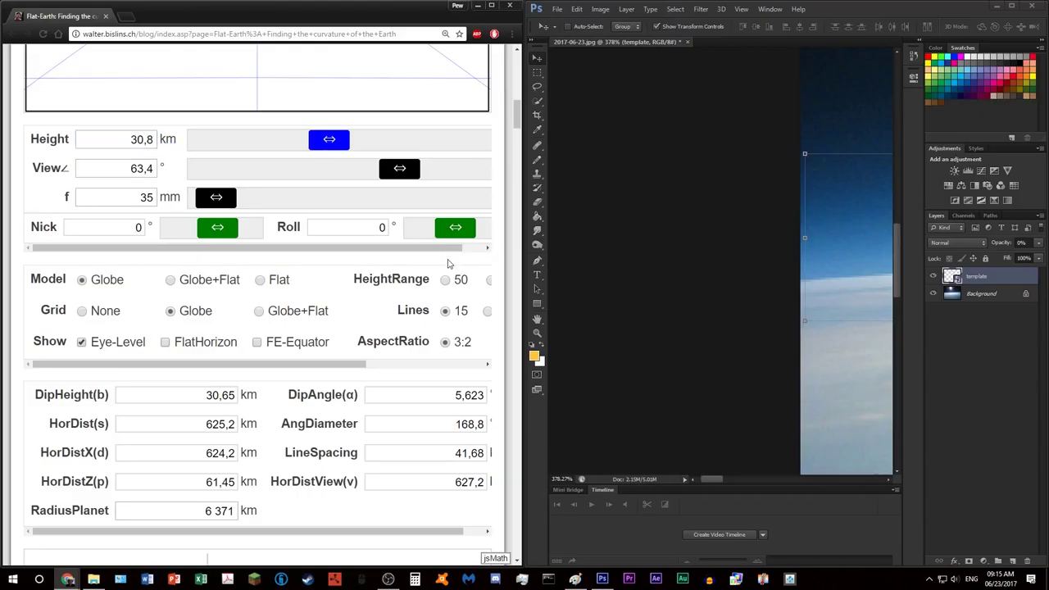
{"action": "scroll", "coordinate": [303, 227], "scroll_direction": "up", "scroll_amount": 4}
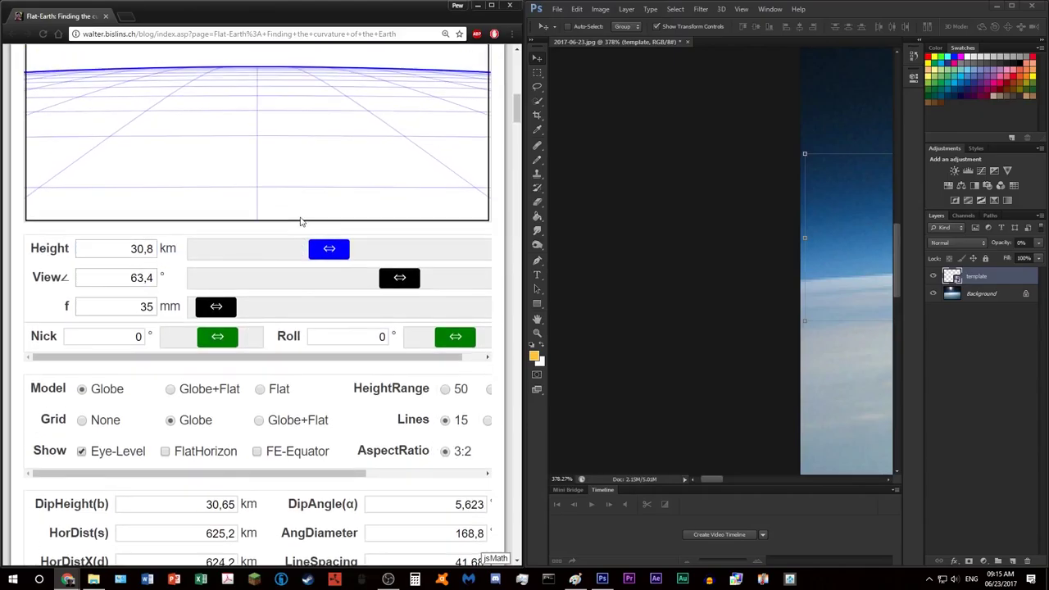
{"action": "left_click", "coordinate": [490, 11]}
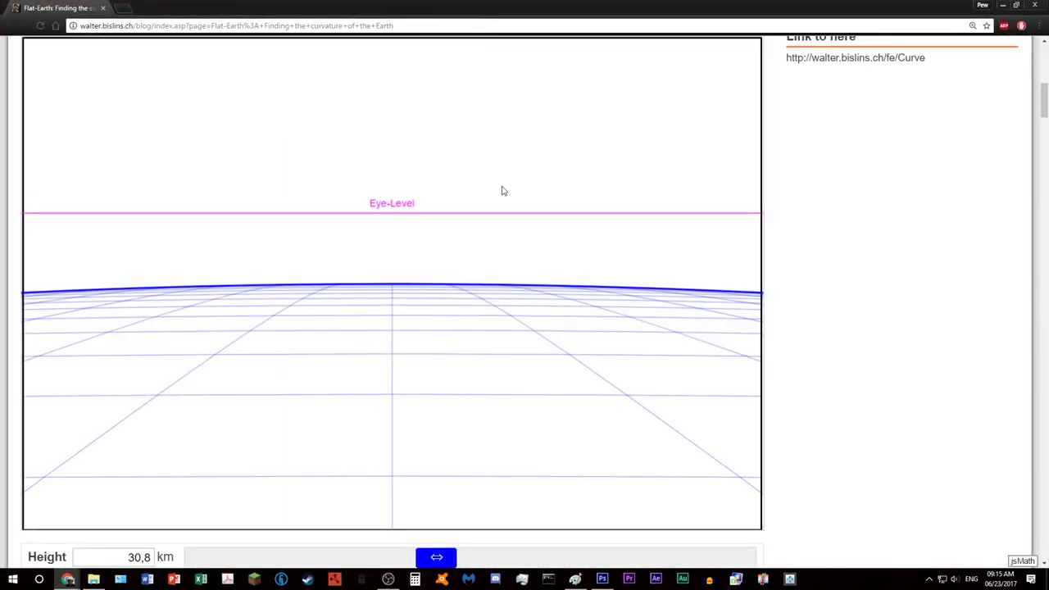
Switch the calculator's model to Flat and bring the simulated flat horizon drawing into view.
{"action": "scroll", "coordinate": [763, 227], "scroll_direction": "down", "scroll_amount": 5}
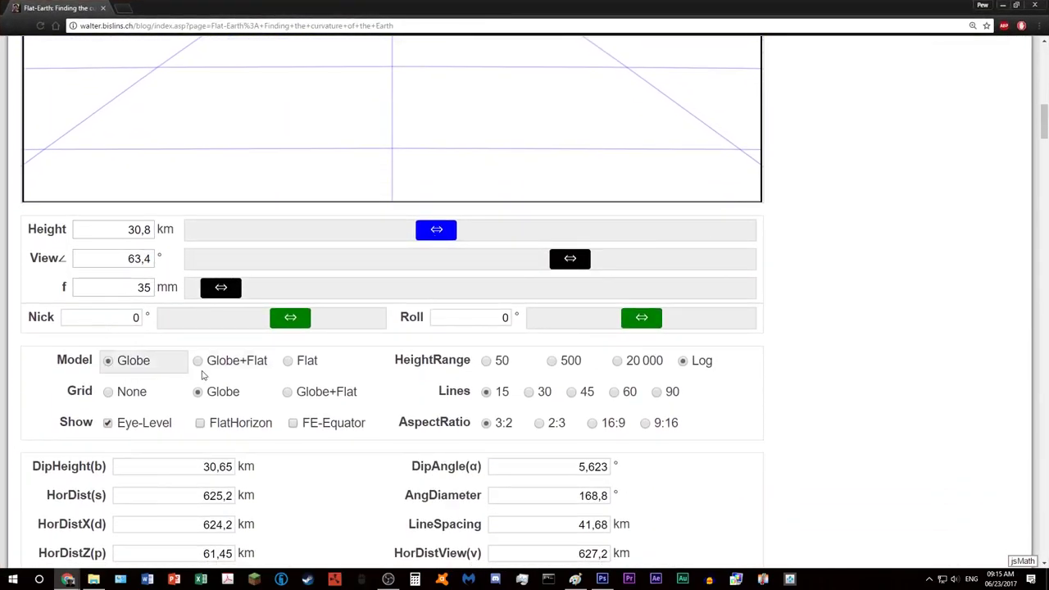
{"action": "left_click", "coordinate": [291, 363]}
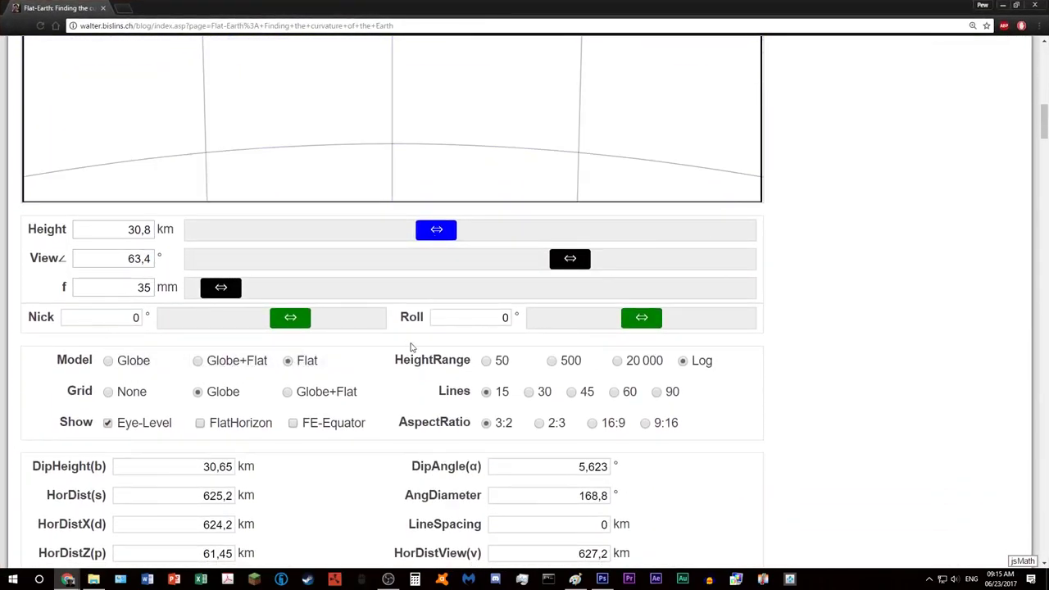
{"action": "scroll", "coordinate": [410, 347], "scroll_direction": "up", "scroll_amount": 4}
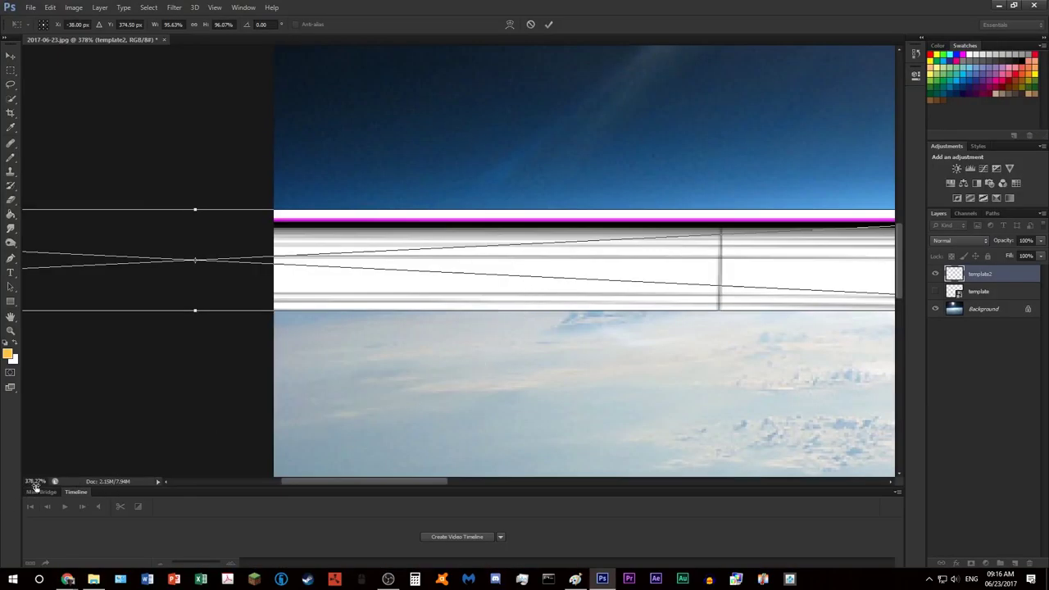
Place the template2 strip across the photo's full width, rotated about -2.60° to follow the horizon, and apply the transform.
{"action": "left_click_drag", "start_coordinate": [33, 482], "coordinate": [0, 482]}
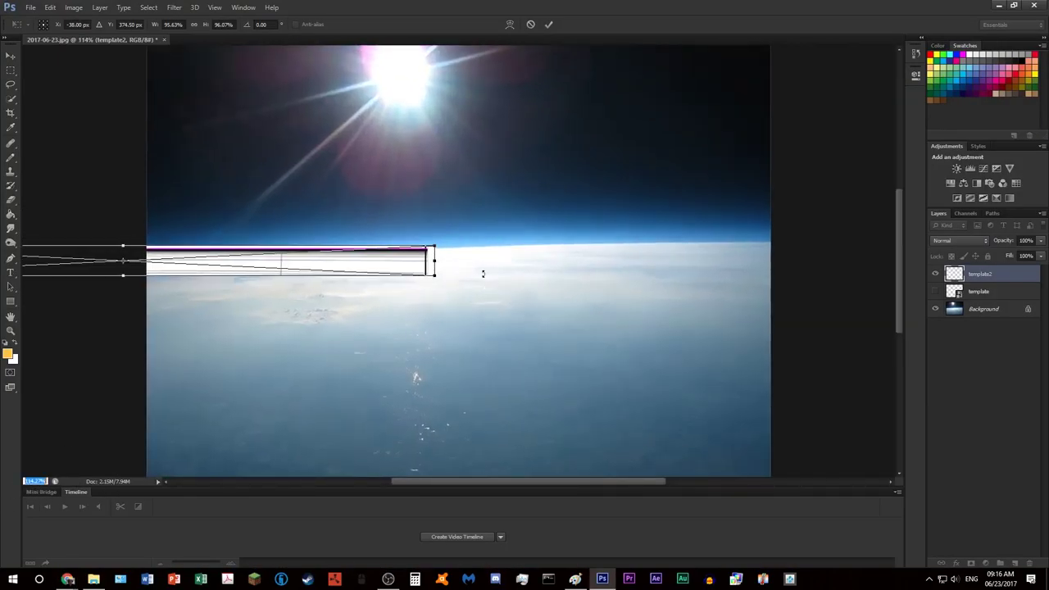
{"action": "left_click_drag", "start_coordinate": [391, 264], "coordinate": [739, 286]}
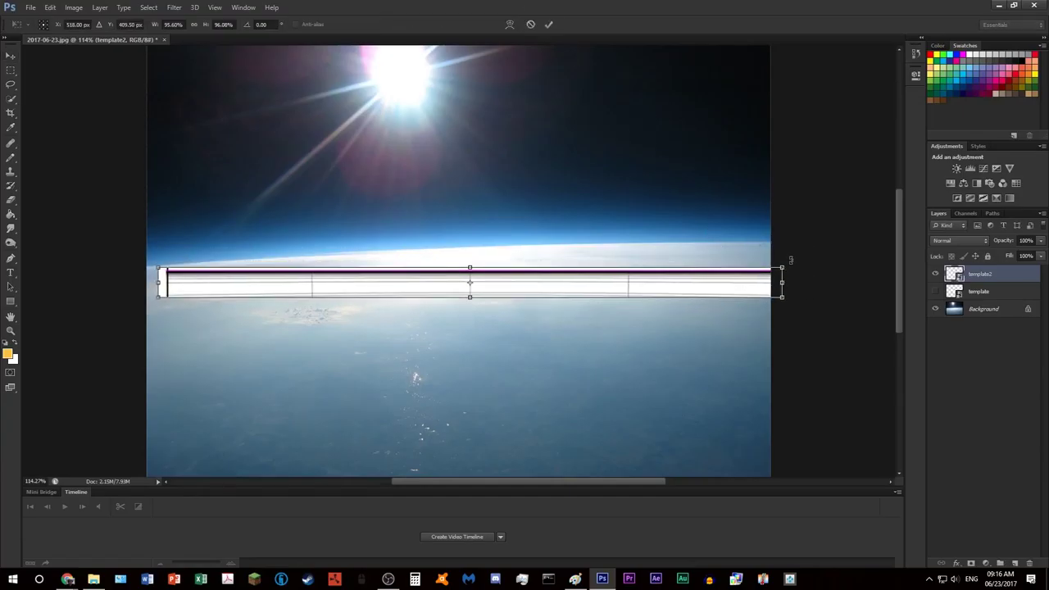
{"action": "mouse_move", "coordinate": [789, 261]}
{"action": "left_mouse_down"}
{"action": "mouse_move", "coordinate": [777, 244]}
{"action": "mouse_move", "coordinate": [783, 251]}
{"action": "left_mouse_up"}
{"action": "left_click_drag", "start_coordinate": [724, 285], "coordinate": [707, 261]}
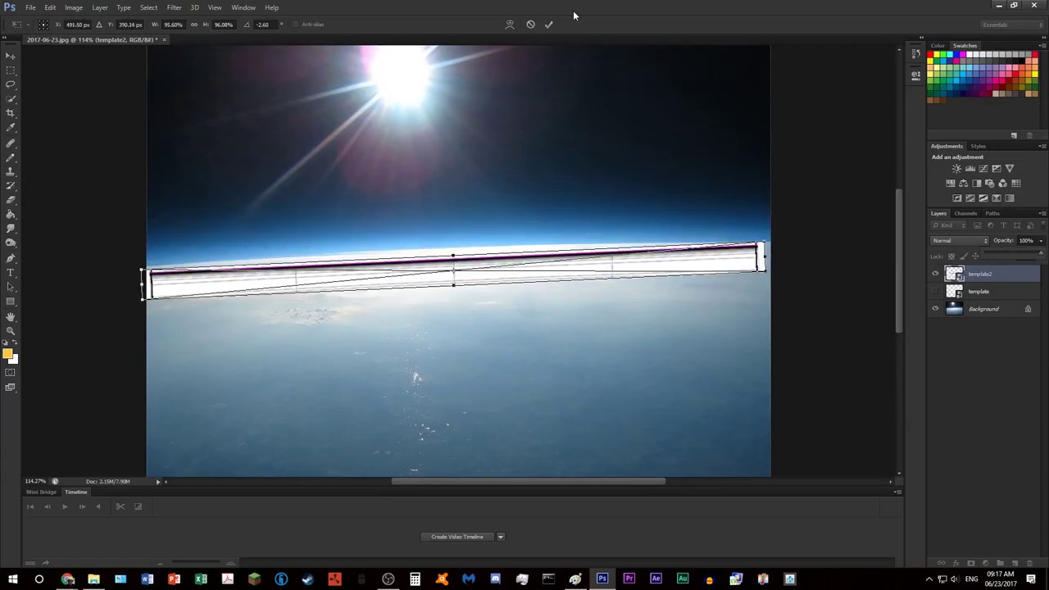
{"action": "left_click", "coordinate": [548, 27]}
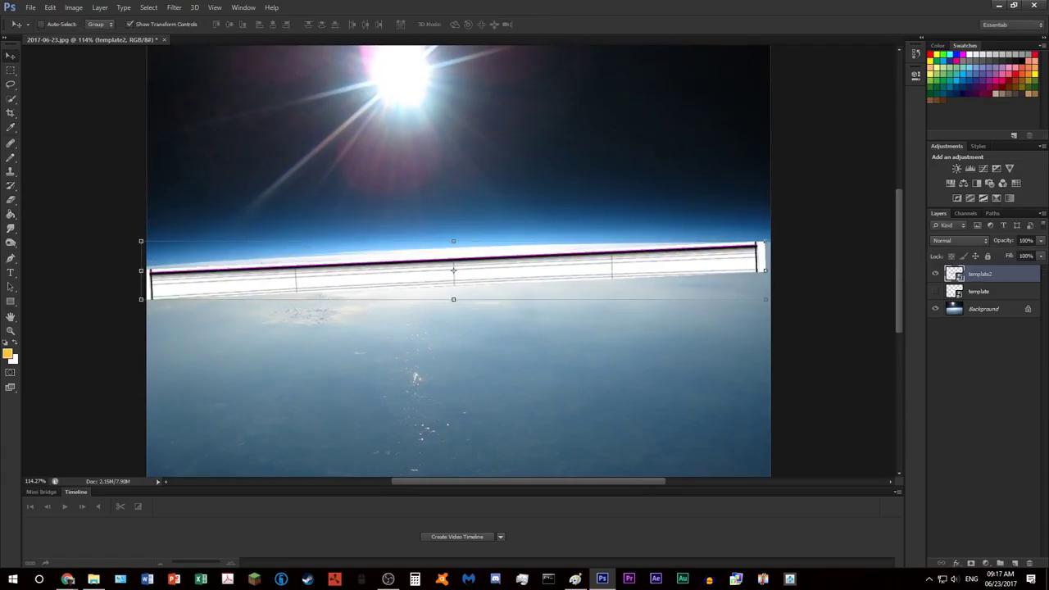
Lower template2's opacity to 26% and toggle its visibility to compare it with the bare photo horizon, leaving it hidden.
{"action": "left_click", "coordinate": [1040, 242]}
{"action": "left_click_drag", "start_coordinate": [1032, 254], "coordinate": [1000, 256]}
{"action": "mouse_move", "coordinate": [37, 482]}
{"action": "left_mouse_down"}
{"action": "mouse_move", "coordinate": [141, 483]}
{"action": "mouse_move", "coordinate": [46, 485]}
{"action": "left_mouse_up"}
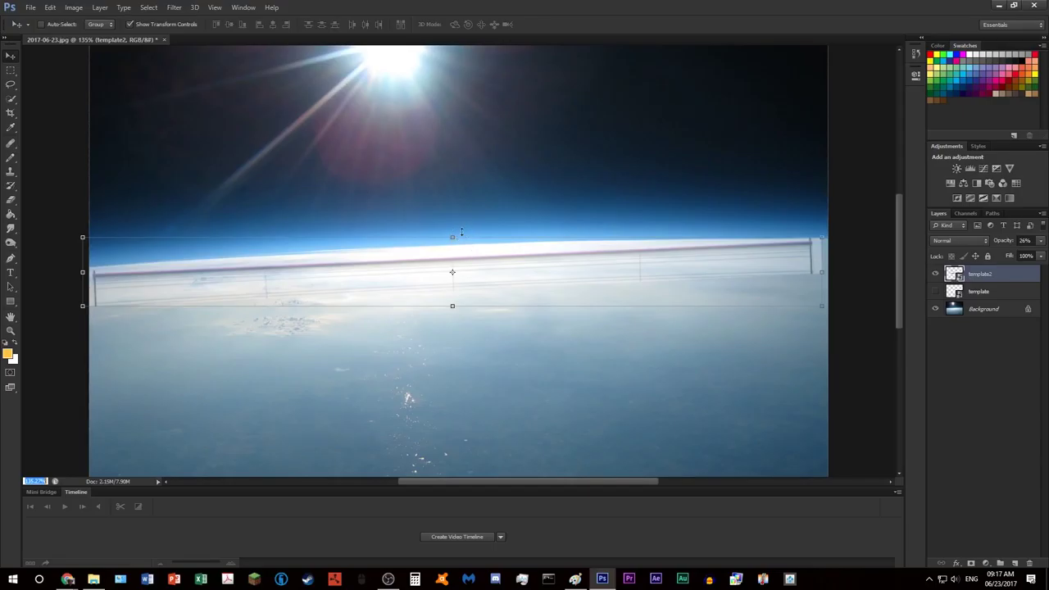
{"action": "left_click", "coordinate": [935, 273]}
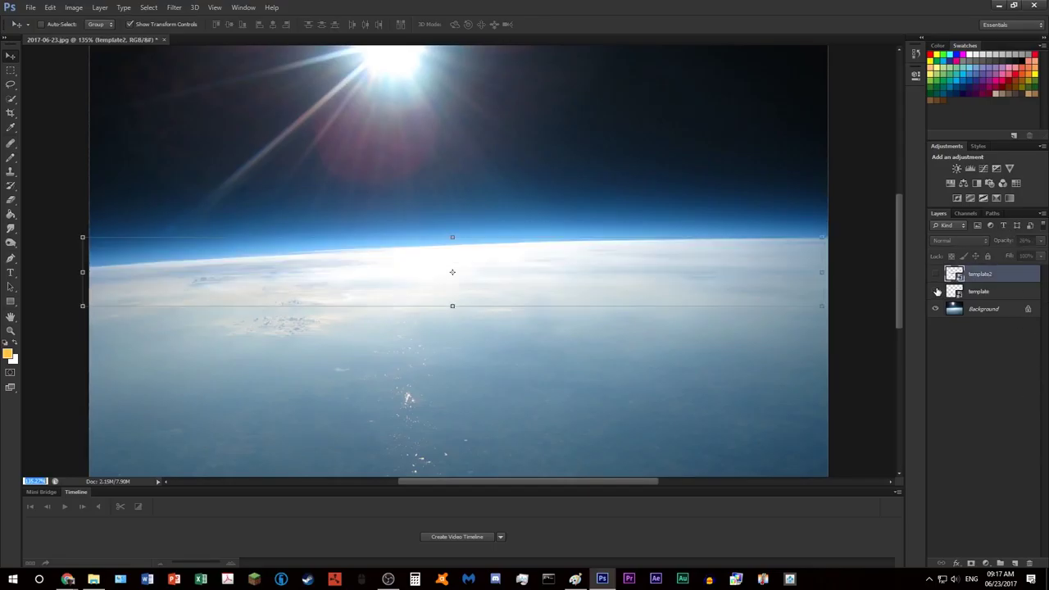
{"action": "left_click", "coordinate": [935, 274]}
{"action": "left_click", "coordinate": [935, 274]}
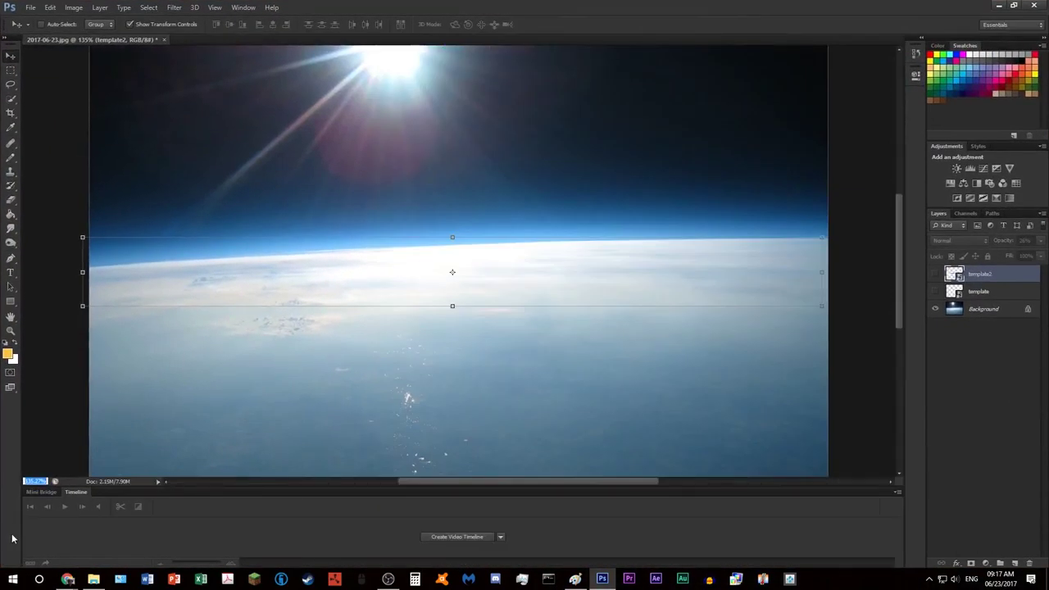
Return to the curvature calculator and set the flat model's height to 1 850 km and its Nick angle to 30°.
{"action": "mouse_move", "coordinate": [68, 578]}
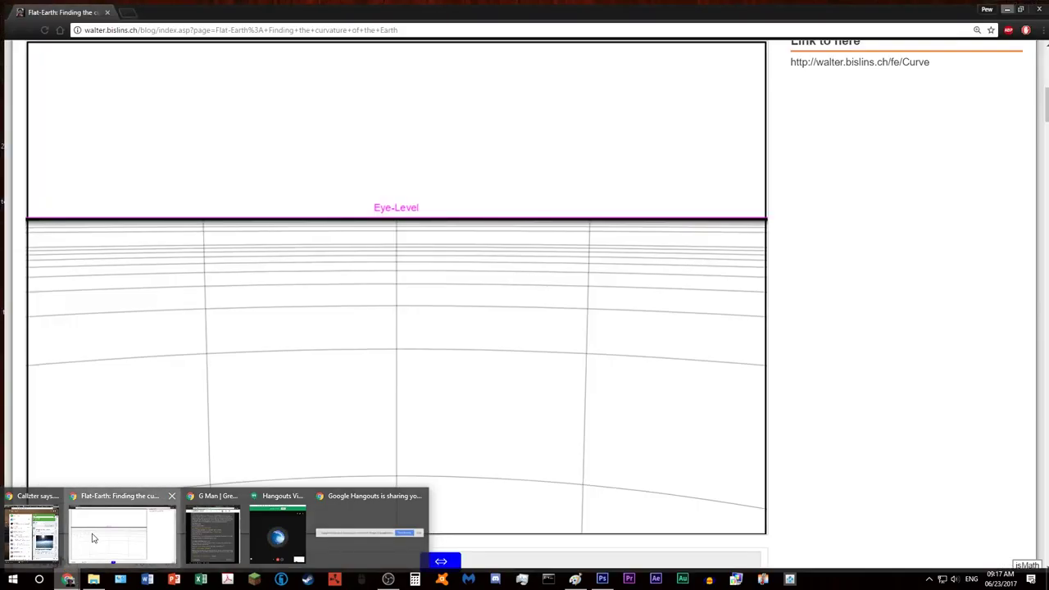
{"action": "left_click", "coordinate": [92, 537]}
{"action": "scroll", "coordinate": [492, 451], "scroll_direction": "down", "scroll_amount": 3}
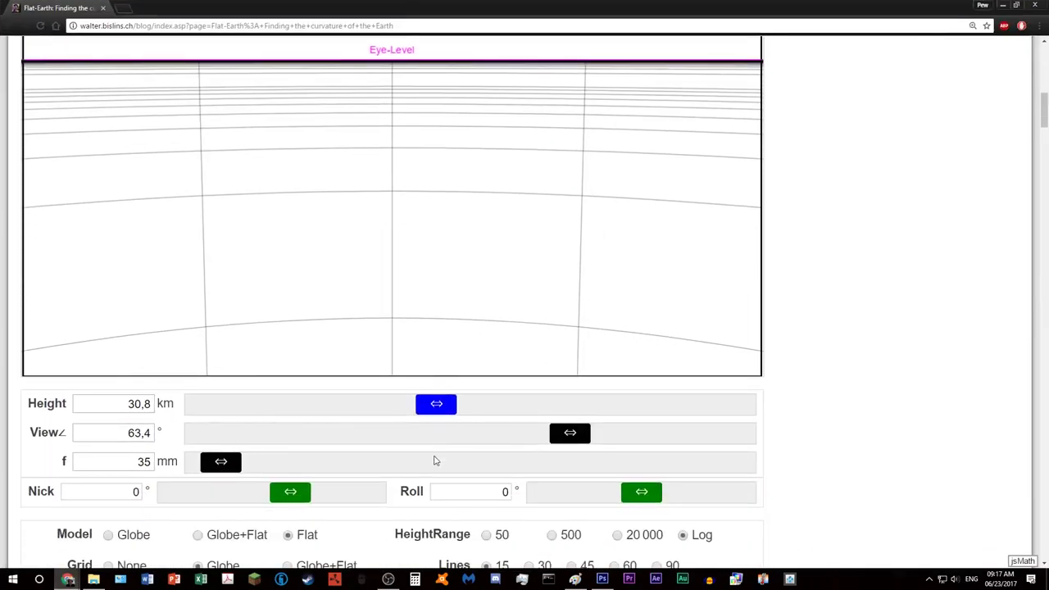
{"action": "double_click", "coordinate": [147, 399]}
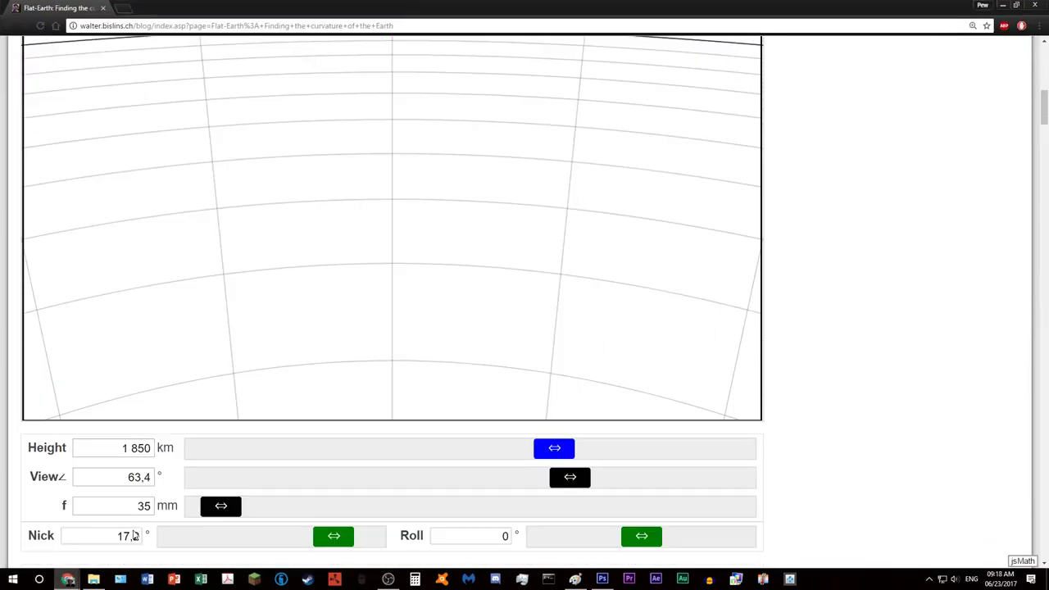
{"action": "left_click_drag", "start_coordinate": [324, 539], "coordinate": [368, 536]}
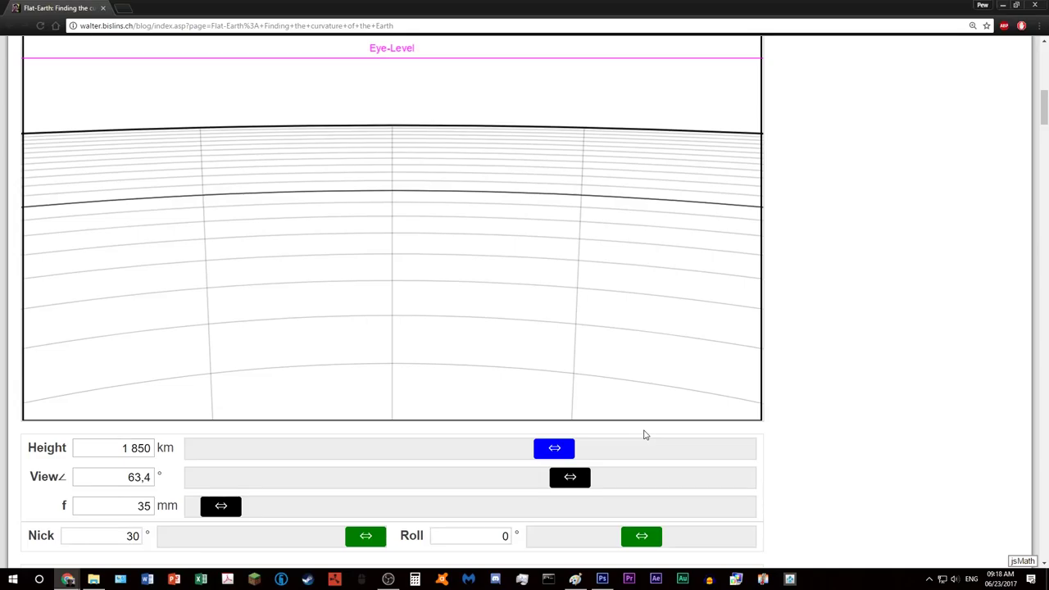
Restore the calculator window to a smaller size, move it off the photo and return to Photoshop.
{"action": "left_click", "coordinate": [1016, 5]}
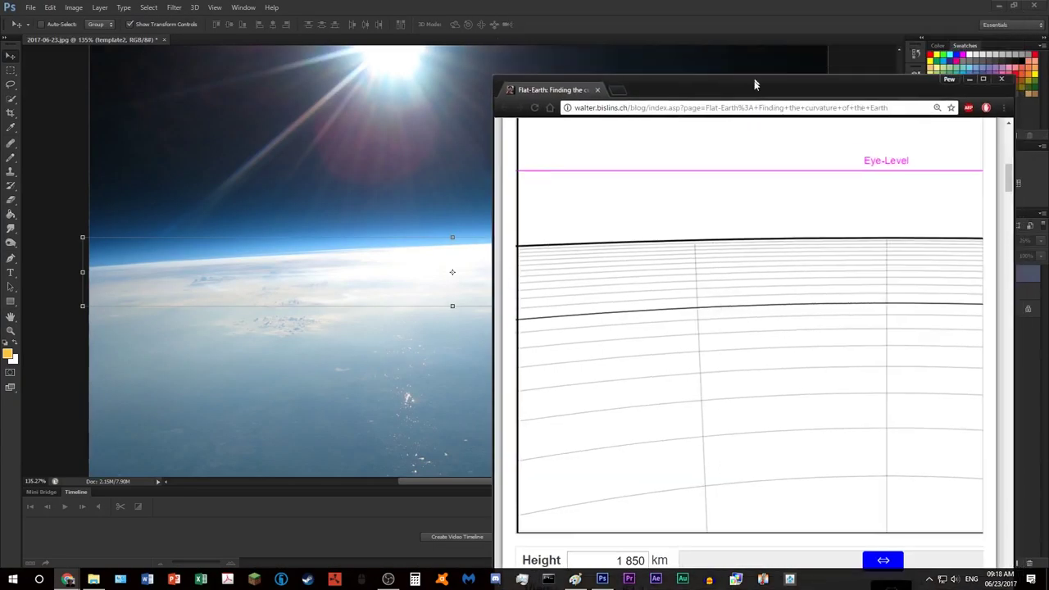
{"action": "left_click_drag", "start_coordinate": [752, 86], "coordinate": [900, 365]}
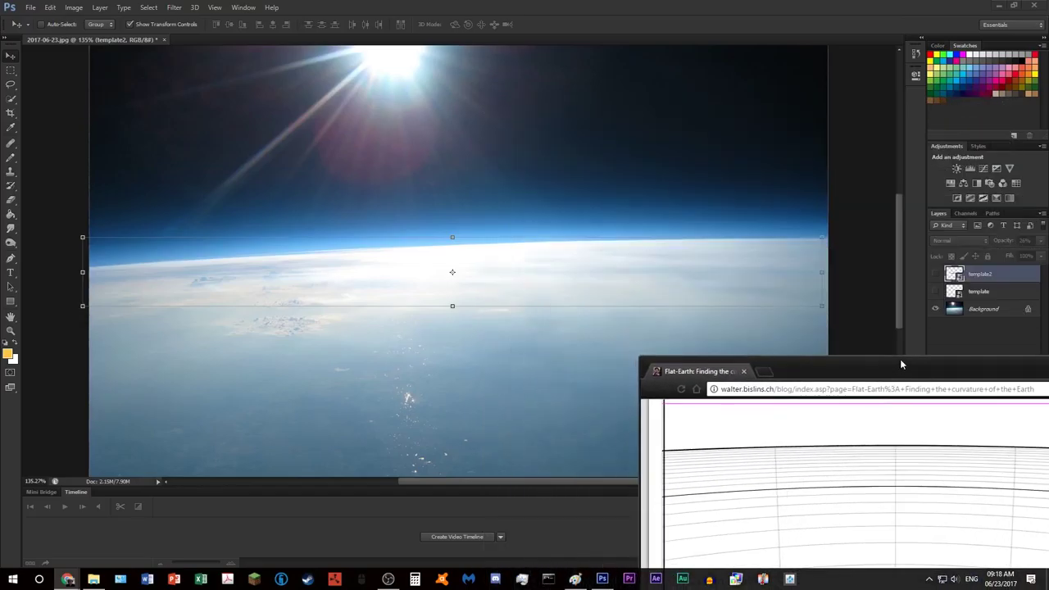
{"action": "left_click", "coordinate": [934, 287]}
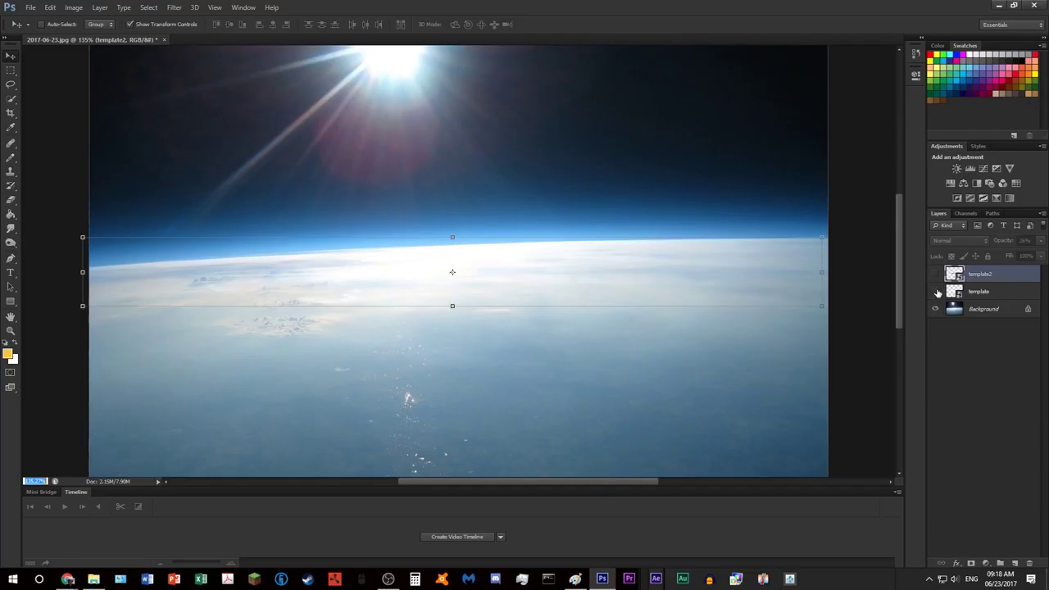
Show and hide the template and template2 layers in turn to compare each simulated horizon with the photo's.
{"action": "left_click", "coordinate": [936, 292]}
{"action": "left_click", "coordinate": [937, 293]}
{"action": "left_click", "coordinate": [935, 275]}
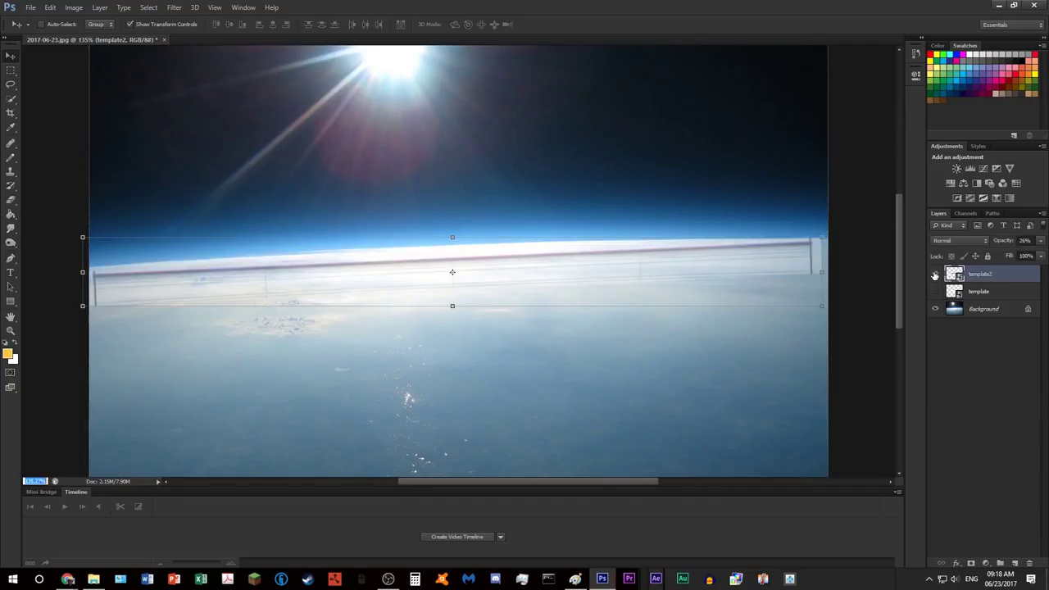
{"action": "left_click", "coordinate": [936, 278]}
{"action": "left_click", "coordinate": [937, 291]}
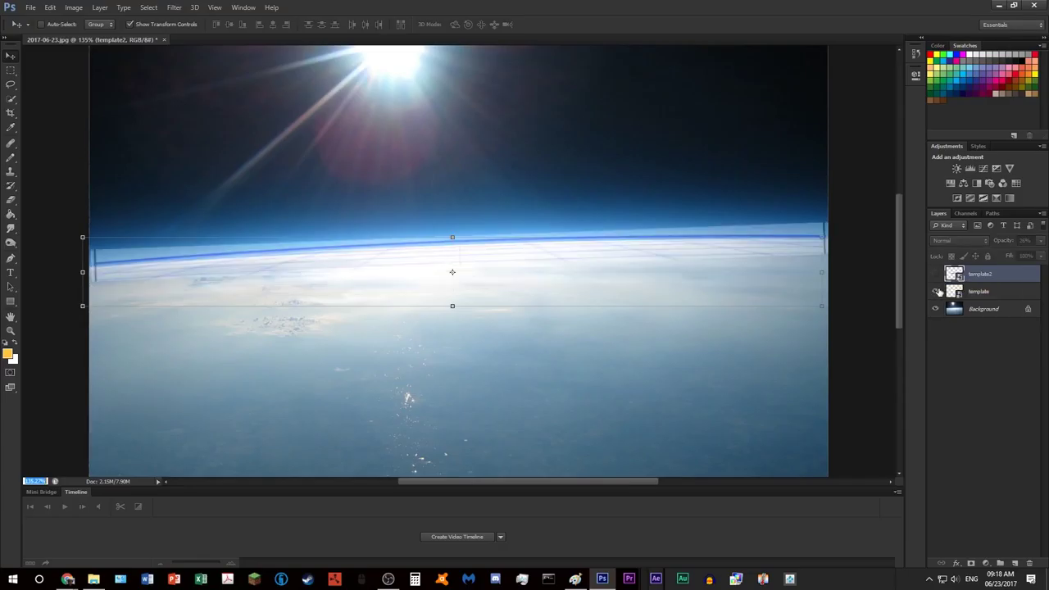
{"action": "left_click", "coordinate": [937, 292]}
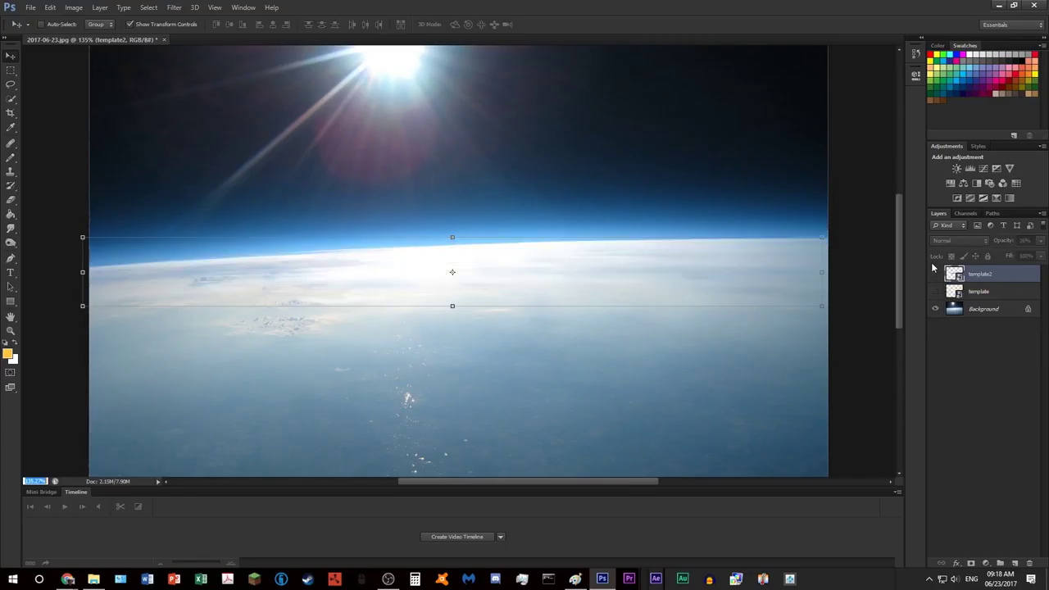
{"action": "left_click", "coordinate": [936, 274]}
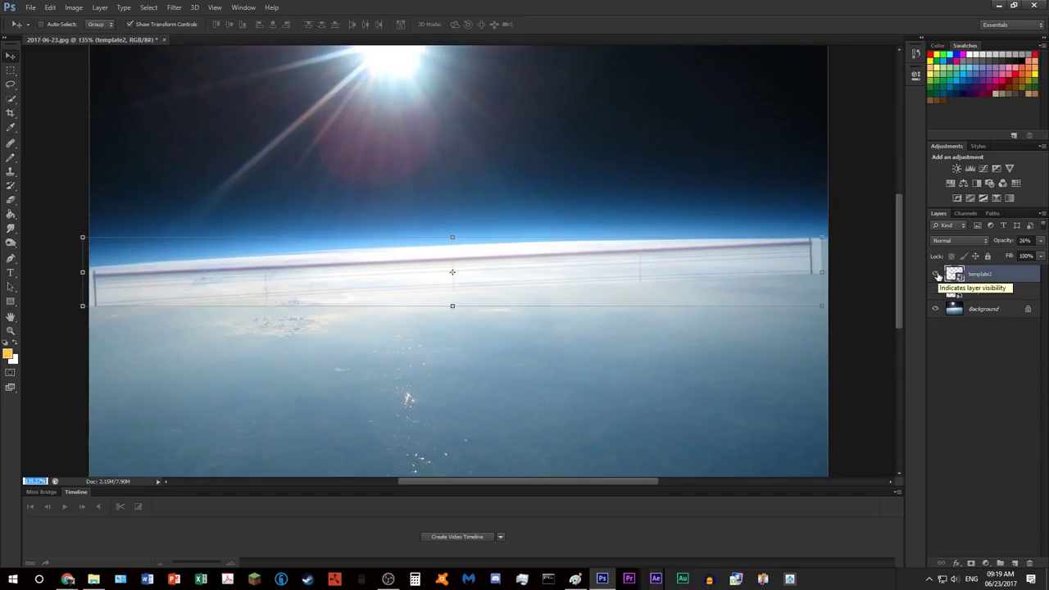
{"action": "left_click", "coordinate": [938, 276]}
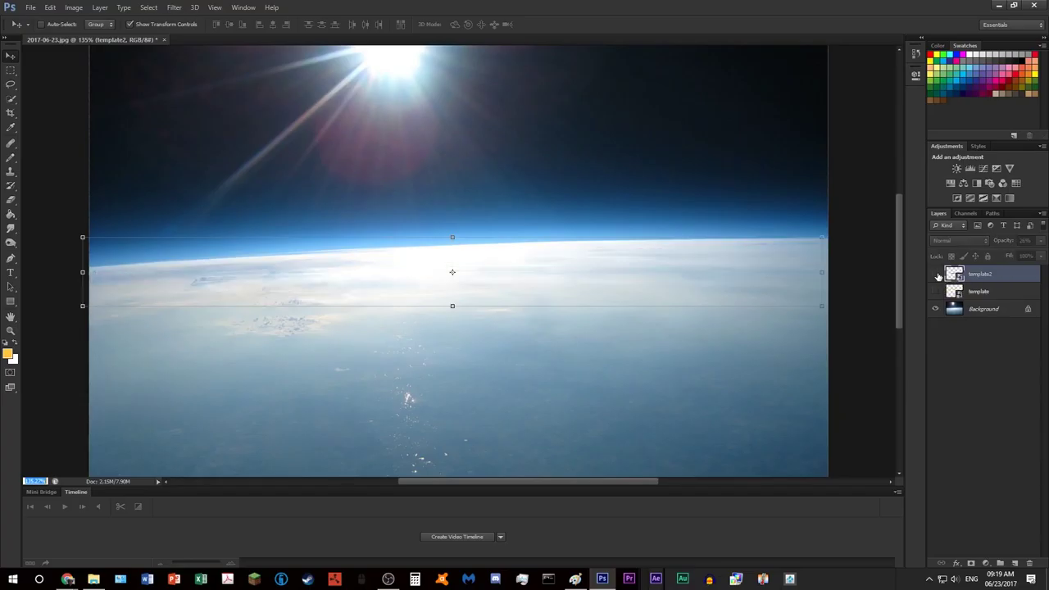
Show template2 and move it up so its flat horizon line lies close to the photo's horizon at mid-width.
{"action": "left_click", "coordinate": [936, 275]}
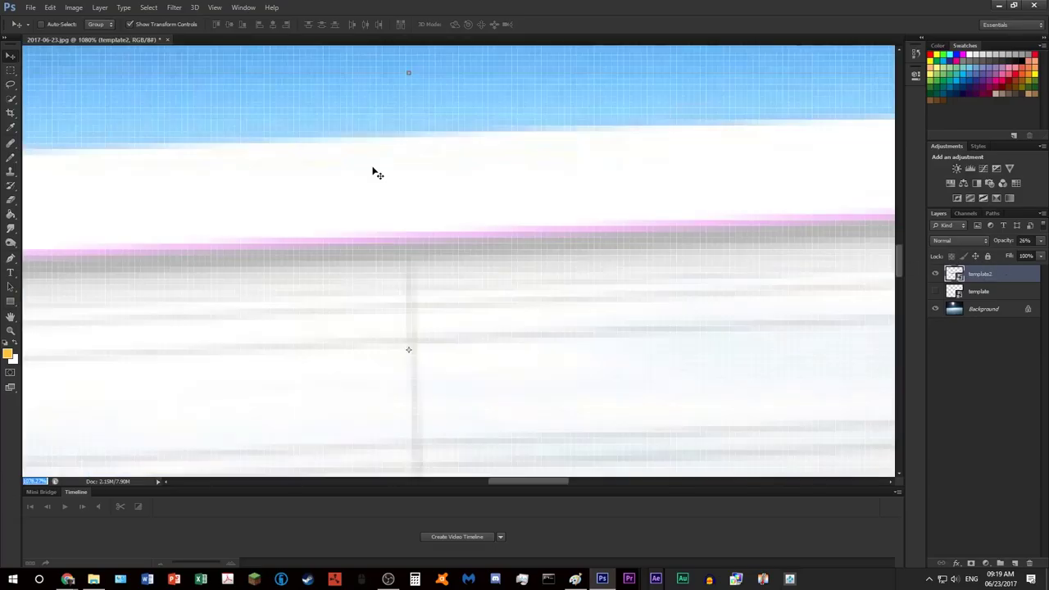
{"action": "left_click_drag", "start_coordinate": [364, 146], "coordinate": [363, 79]}
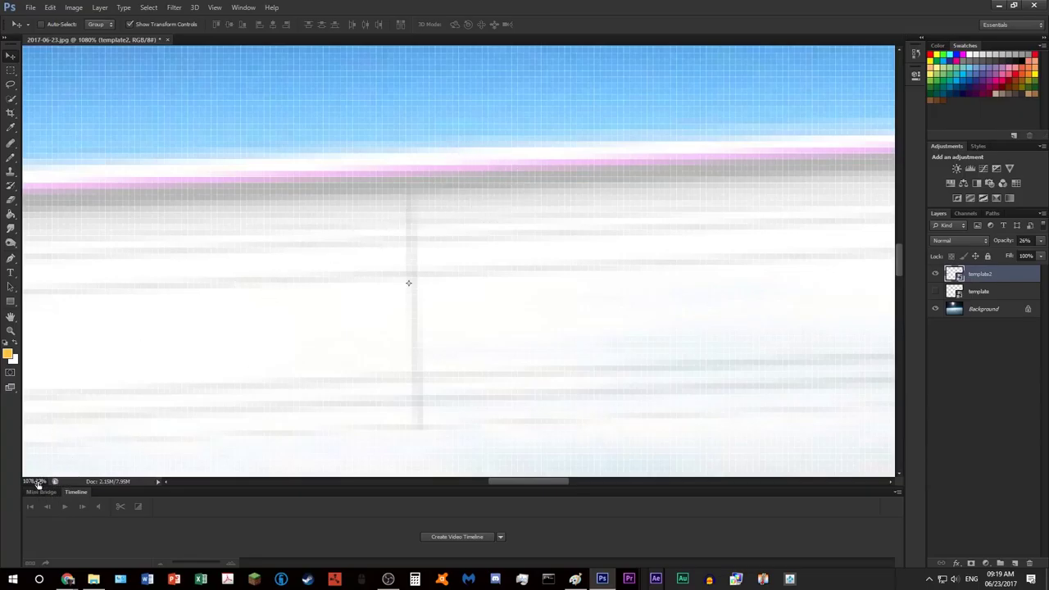
{"action": "left_click_drag", "start_coordinate": [38, 482], "coordinate": [62, 482]}
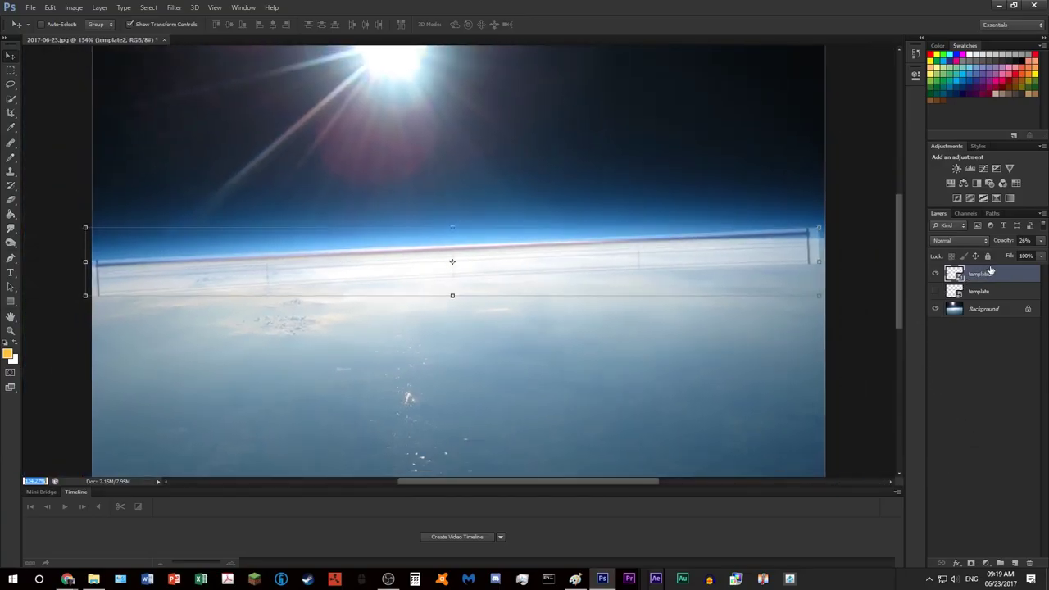
Set template2's opacity to 43% and shift the strip so its left edge meets the photo's left edge.
{"action": "left_click", "coordinate": [1041, 240]}
{"action": "left_click_drag", "start_coordinate": [992, 256], "coordinate": [1017, 256]}
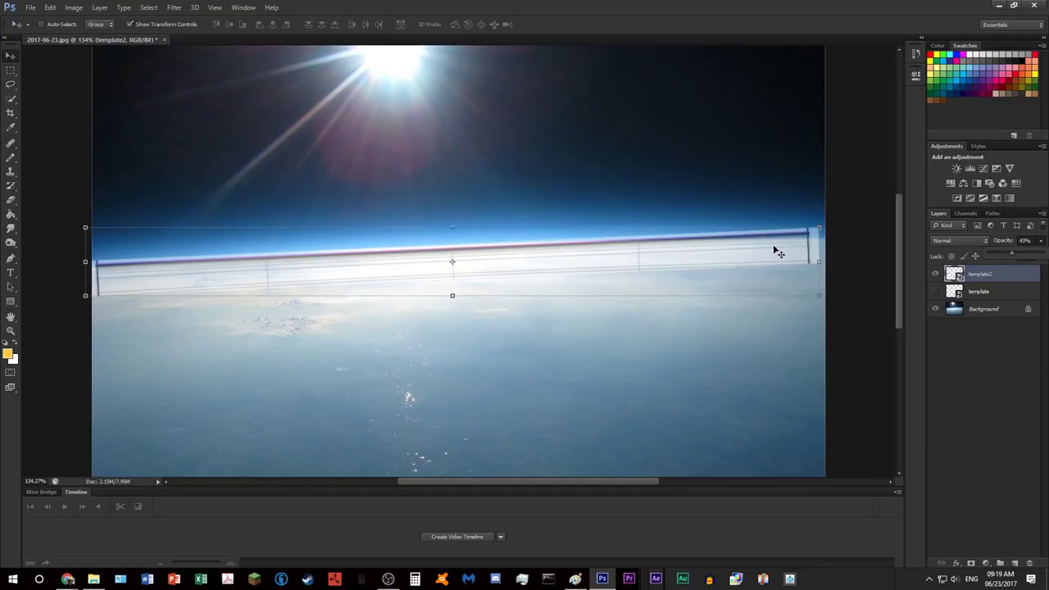
{"action": "left_click_drag", "start_coordinate": [556, 486], "coordinate": [606, 486]}
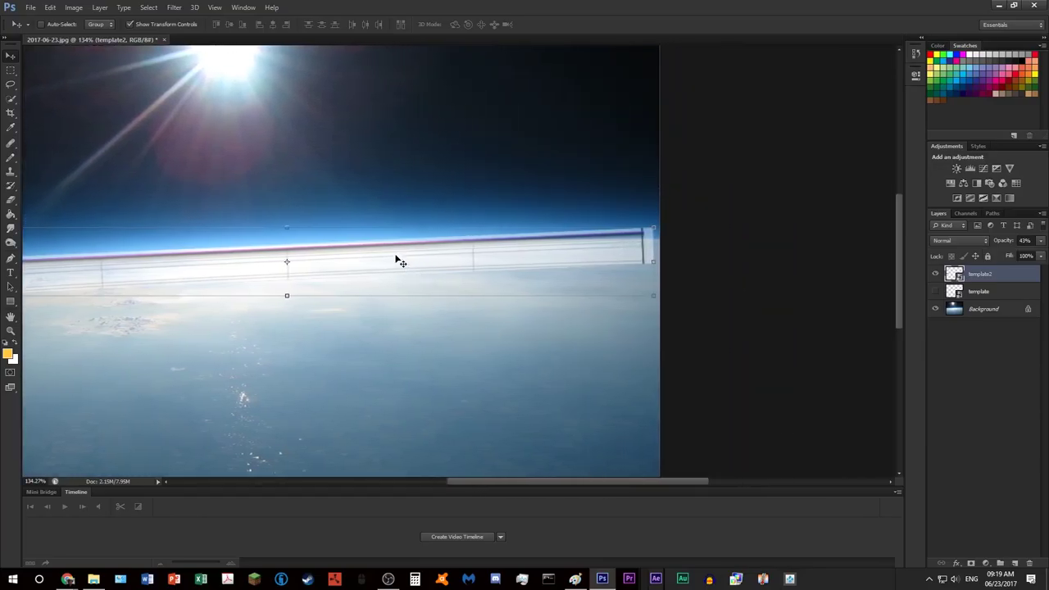
{"action": "left_click_drag", "start_coordinate": [399, 260], "coordinate": [392, 247]}
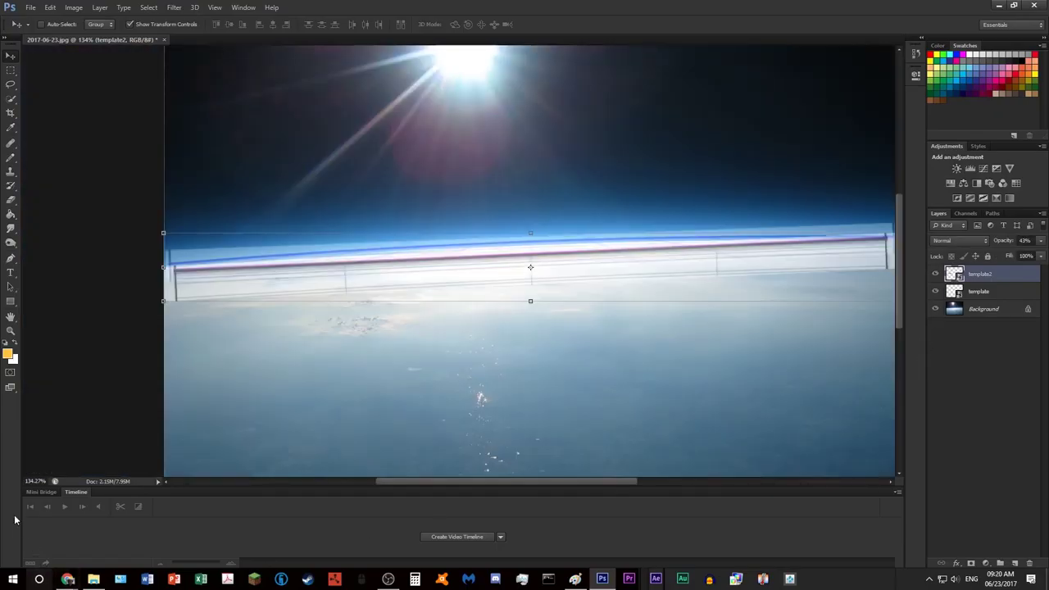
Move the template curve back onto the photo's horizon and template2 just below it, ending with the Rectangular Marquee tool active.
{"action": "left_click", "coordinate": [10, 73]}
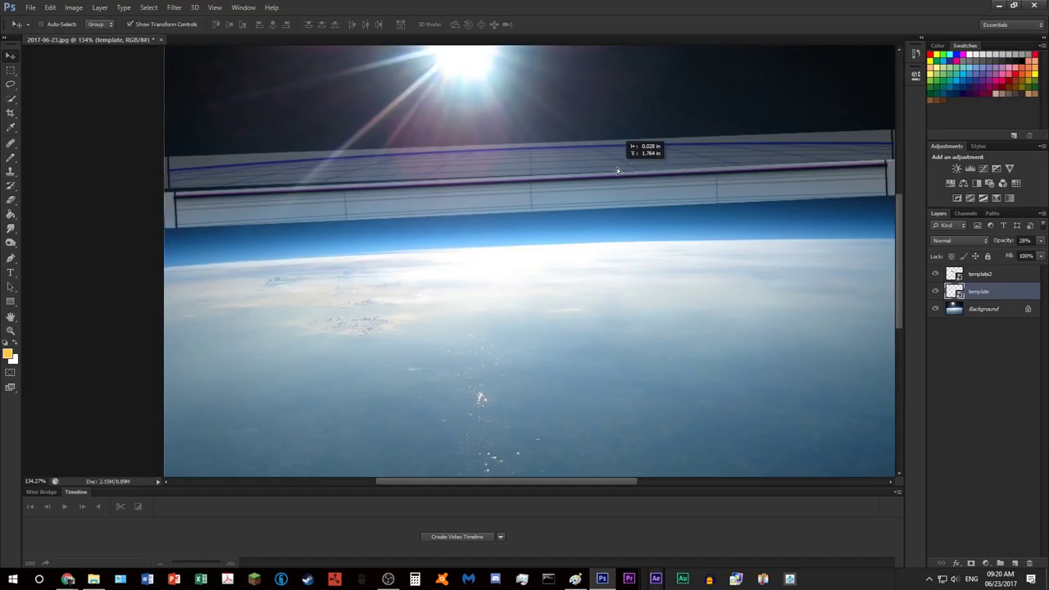
{"action": "left_click_drag", "start_coordinate": [619, 170], "coordinate": [600, 238]}
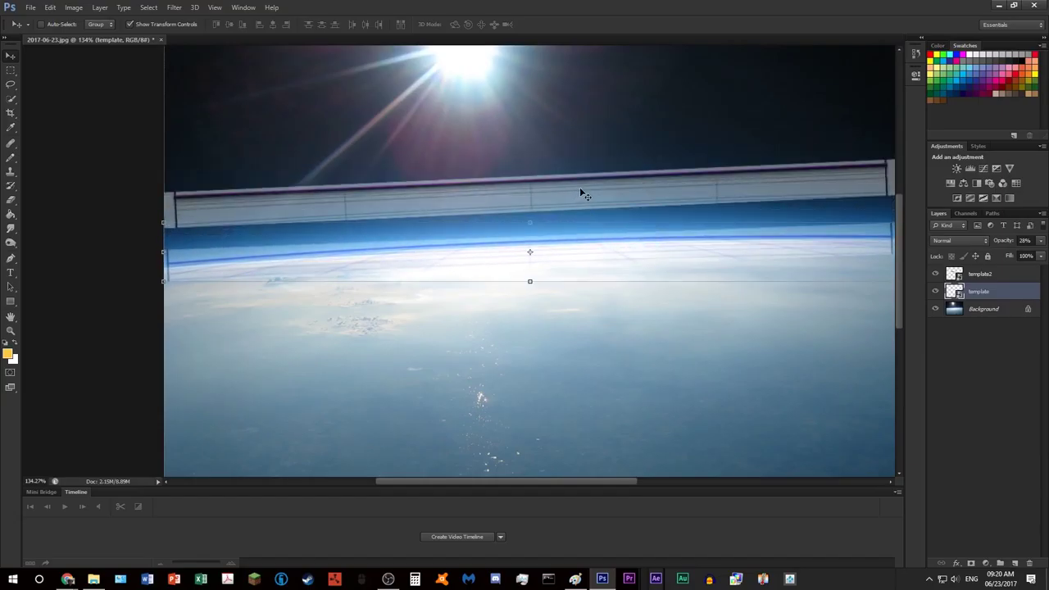
{"action": "left_click", "coordinate": [988, 274]}
{"action": "left_click_drag", "start_coordinate": [747, 182], "coordinate": [747, 268]}
{"action": "left_click", "coordinate": [12, 71]}
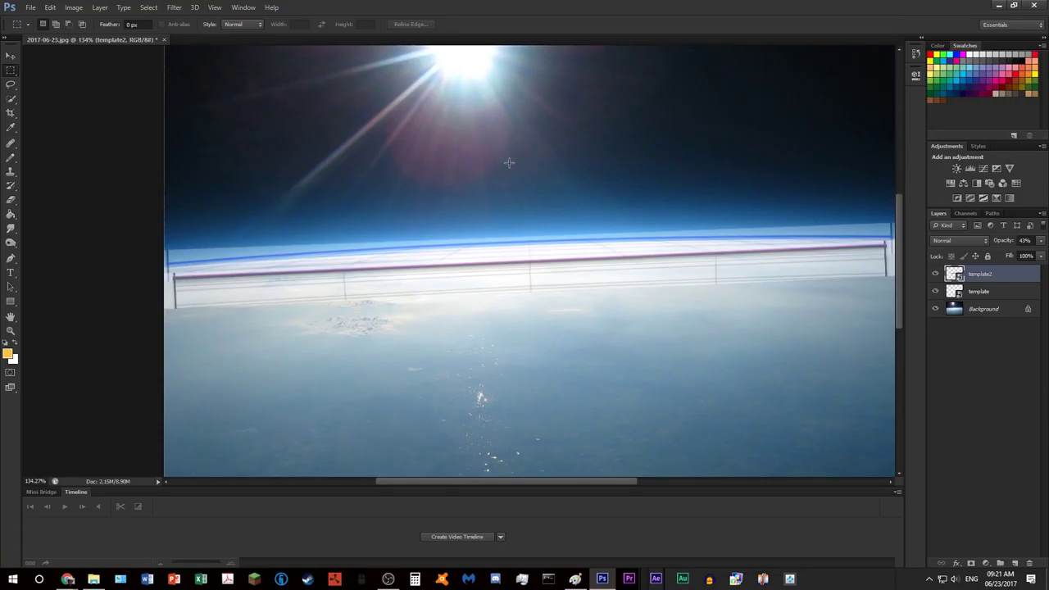
Hide the template layer and warp template2 so the middle of its flat line bends up to the photo's horizon.
{"action": "left_click", "coordinate": [935, 291]}
{"action": "key", "text": "ctrl+0"}
{"action": "left_click", "coordinate": [50, 8]}
{"action": "mouse_move", "coordinate": [164, 272]}
{"action": "left_click", "coordinate": [270, 282]}
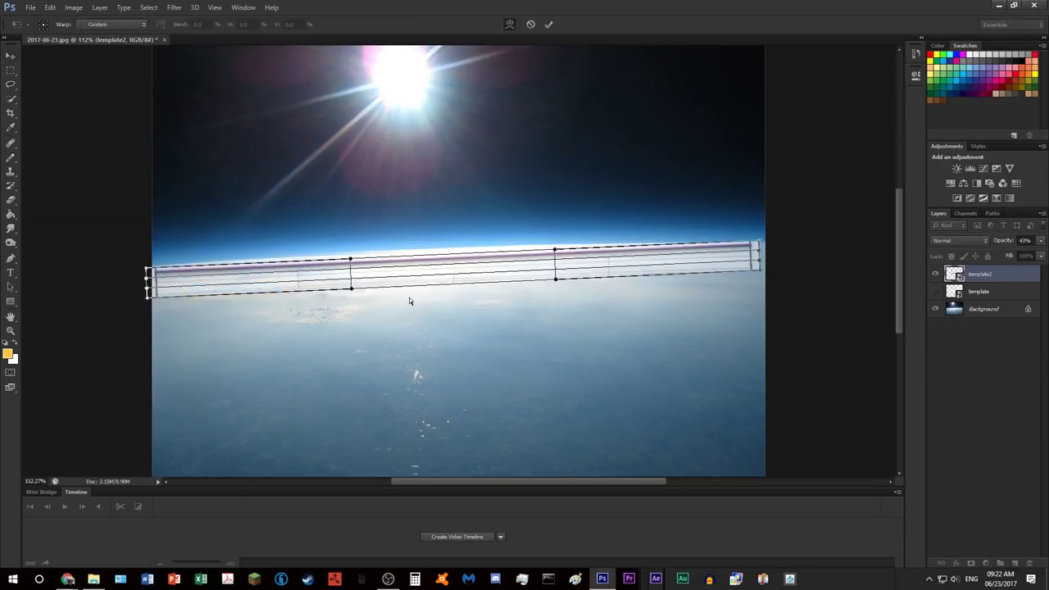
{"action": "left_click_drag", "start_coordinate": [459, 263], "coordinate": [462, 254]}
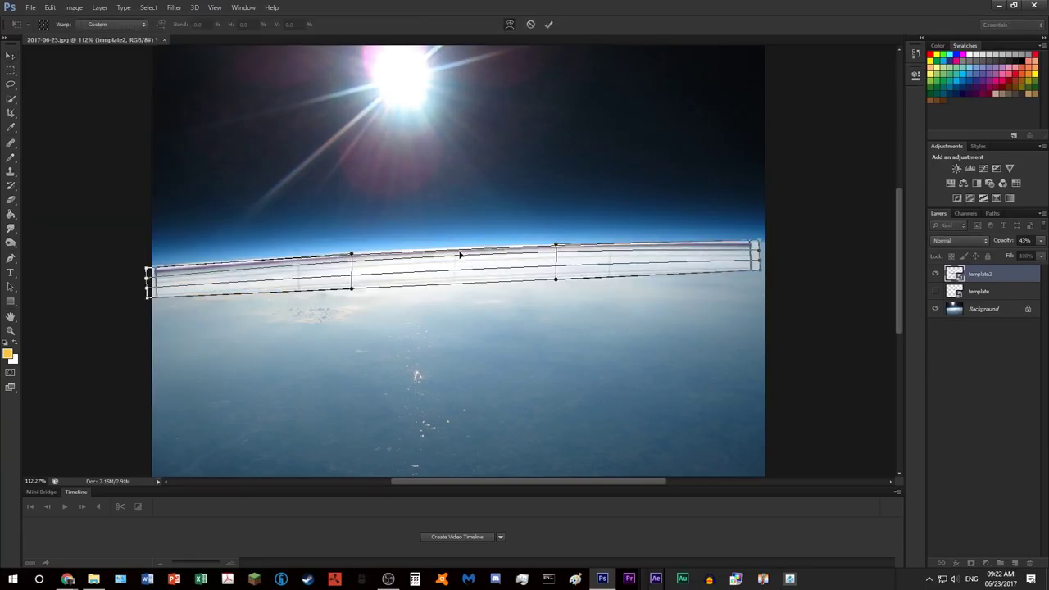
{"action": "key", "text": "Return"}
Lower template2's opacity to 18% and compare its warped line with the photo's horizon close up.
{"action": "left_click_drag", "start_coordinate": [35, 482], "coordinate": [142, 484]}
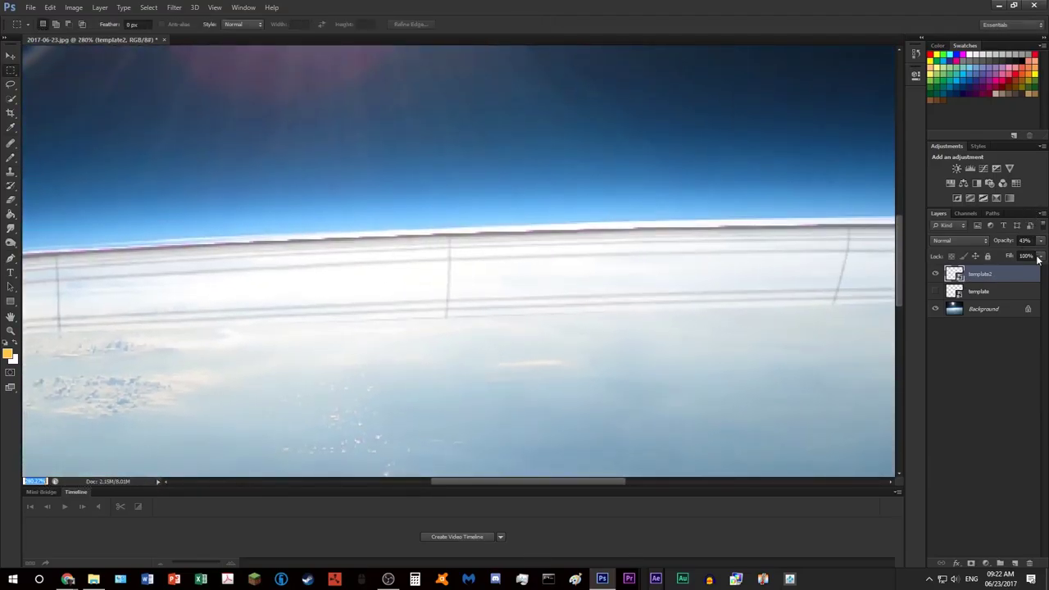
{"action": "left_click_drag", "start_coordinate": [1039, 257], "coordinate": [998, 251]}
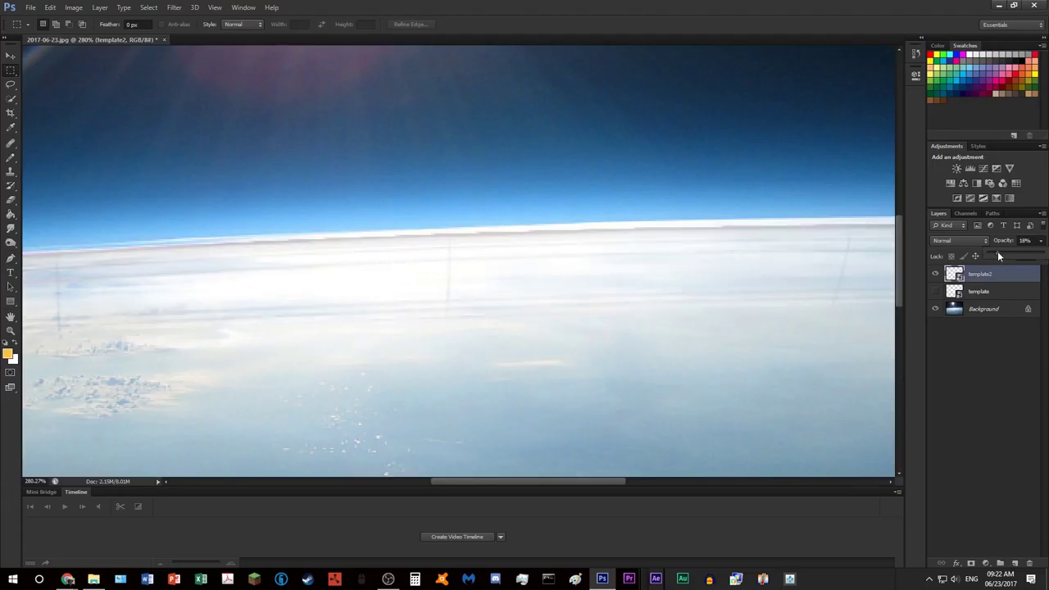
{"action": "left_click_drag", "start_coordinate": [41, 485], "coordinate": [6, 485]}
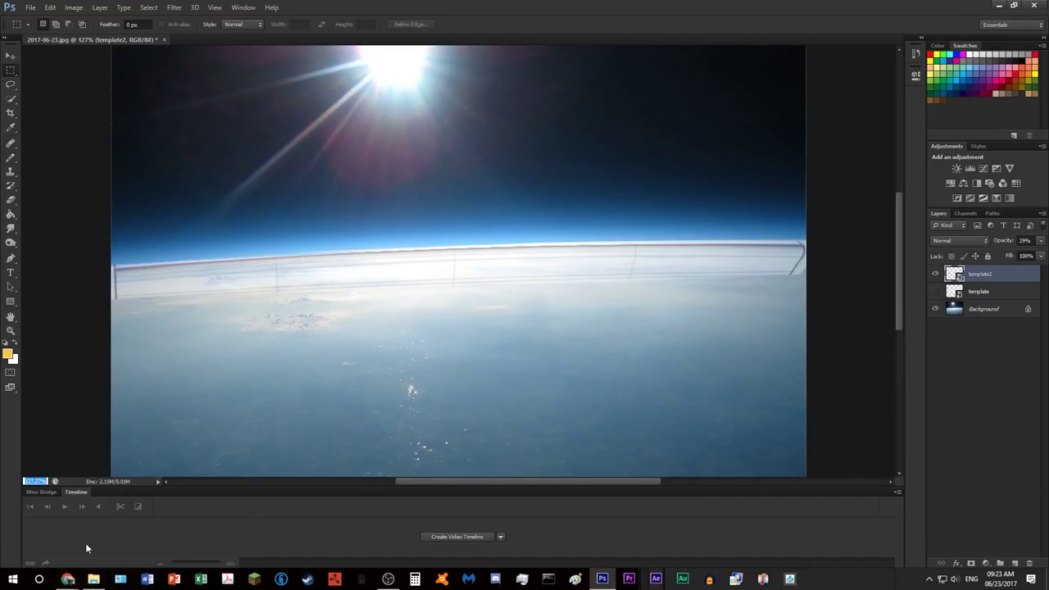
Switch to the curvature calculator in Chrome, maximise its window and bring the simulation into view.
{"action": "mouse_move", "coordinate": [68, 578]}
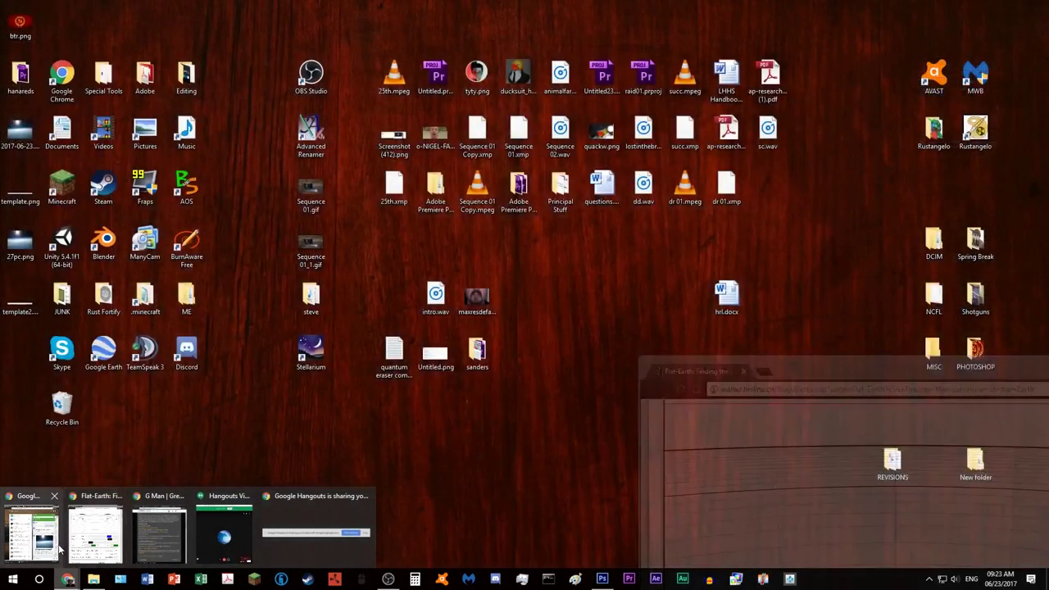
{"action": "left_click", "coordinate": [94, 533]}
{"action": "double_click", "coordinate": [915, 362]}
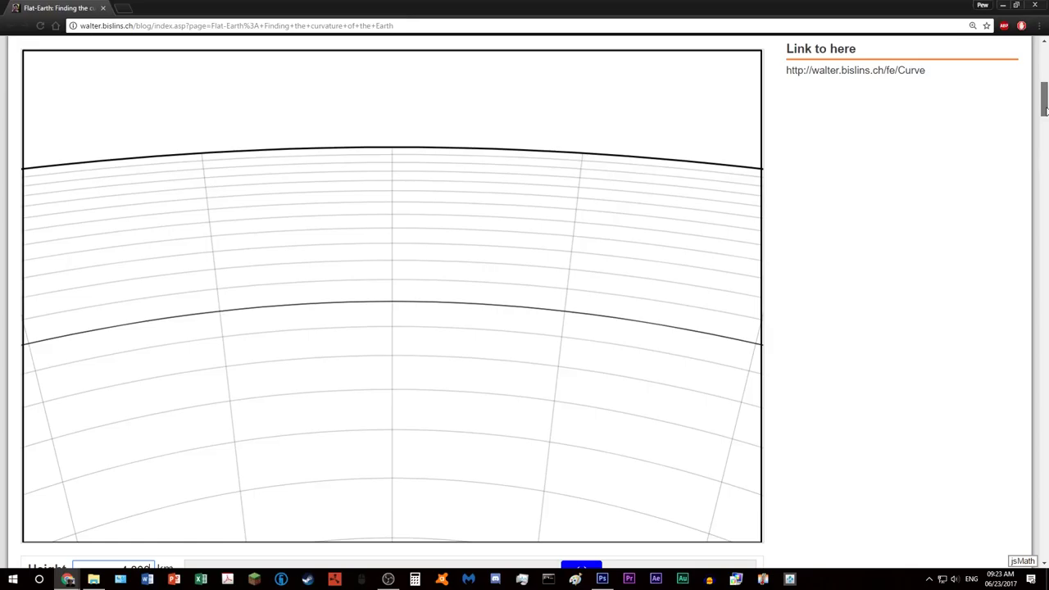
{"action": "mouse_move", "coordinate": [1044, 110]}
{"action": "left_mouse_down"}
{"action": "mouse_move", "coordinate": [1044, 79]}
{"action": "mouse_move", "coordinate": [1046, 110]}
{"action": "left_mouse_up"}
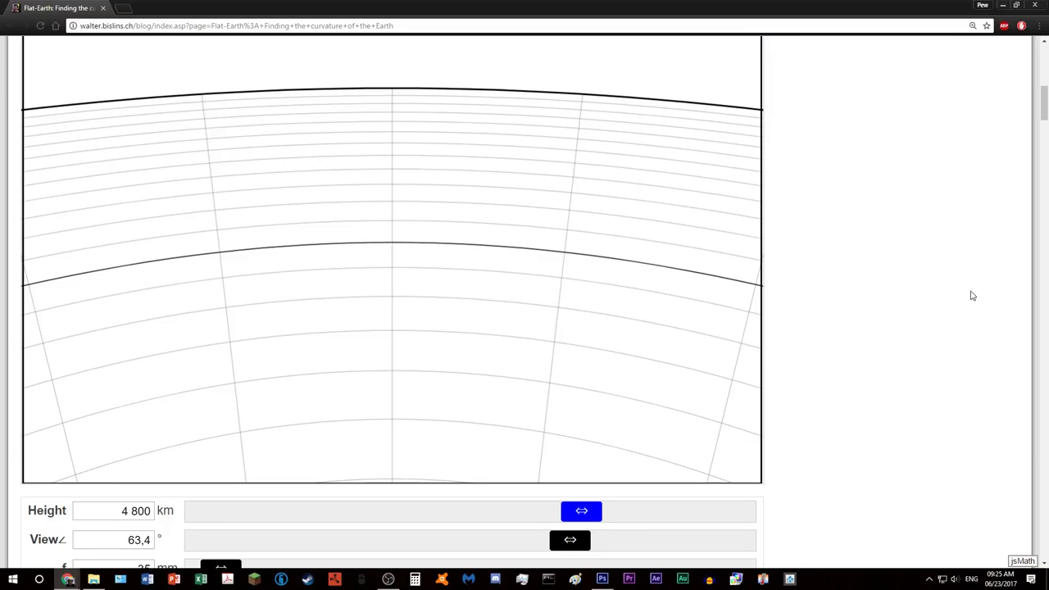
Set the curvature calculator's model to Globe+Flat and view both simulated horizons.
{"action": "scroll", "coordinate": [959, 295], "scroll_direction": "down", "scroll_amount": 2}
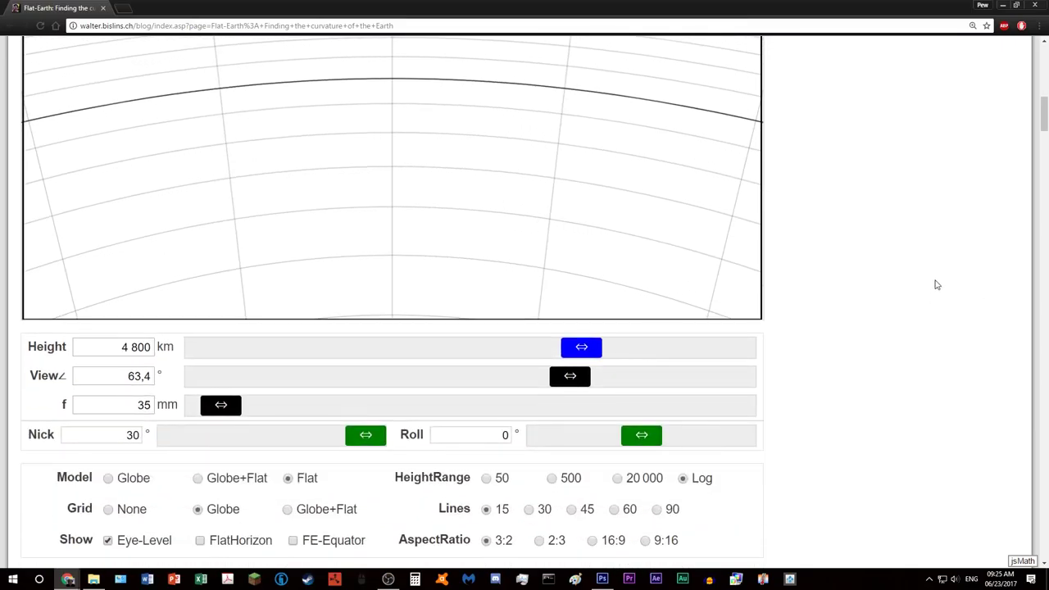
{"action": "left_click", "coordinate": [201, 479]}
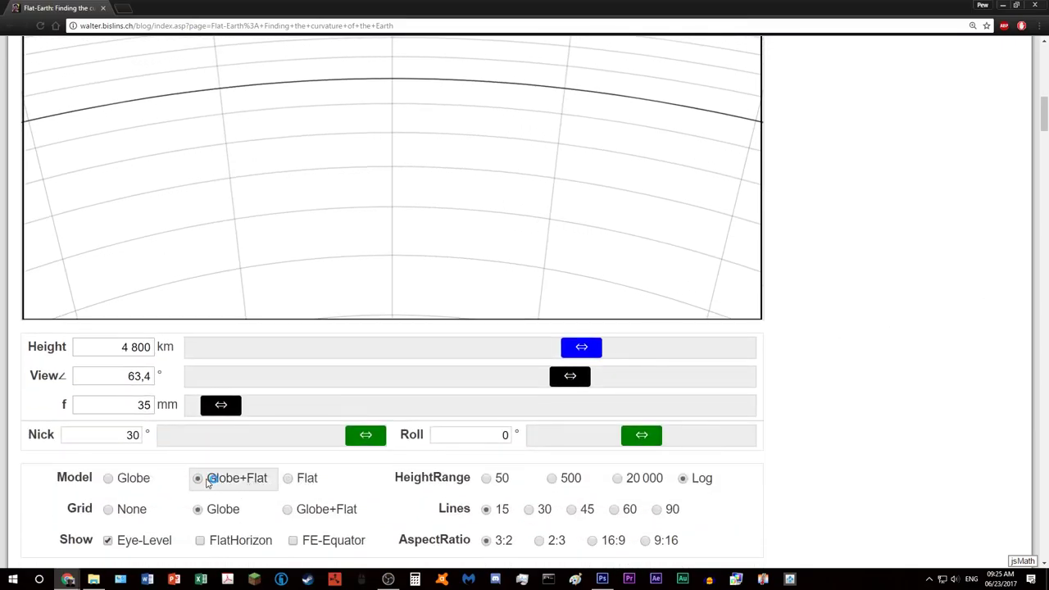
{"action": "scroll", "coordinate": [496, 510], "scroll_direction": "up", "scroll_amount": 3}
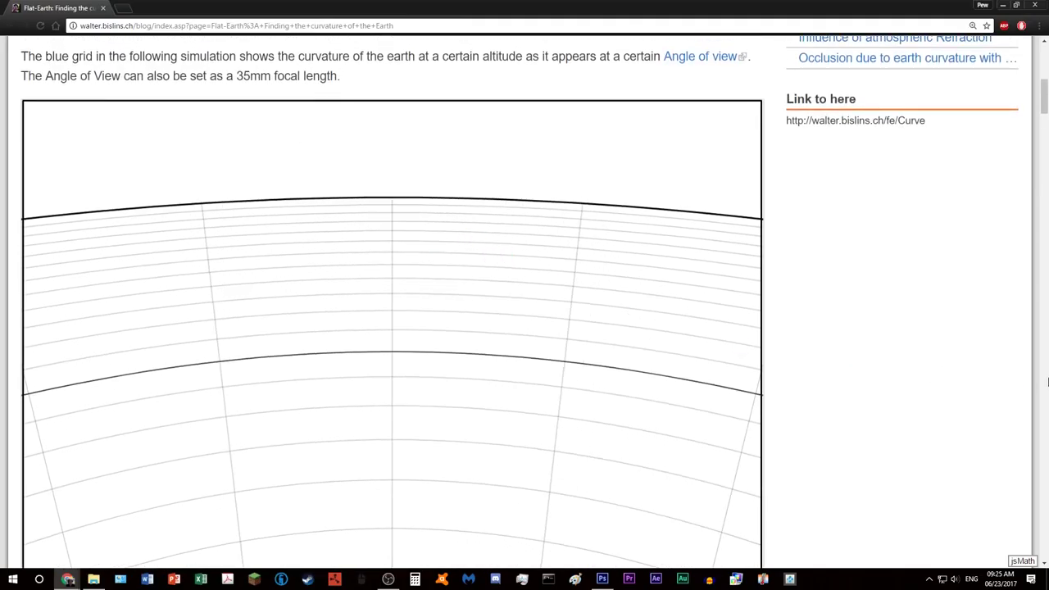
{"action": "scroll", "coordinate": [960, 370], "scroll_direction": "down", "scroll_amount": 3}
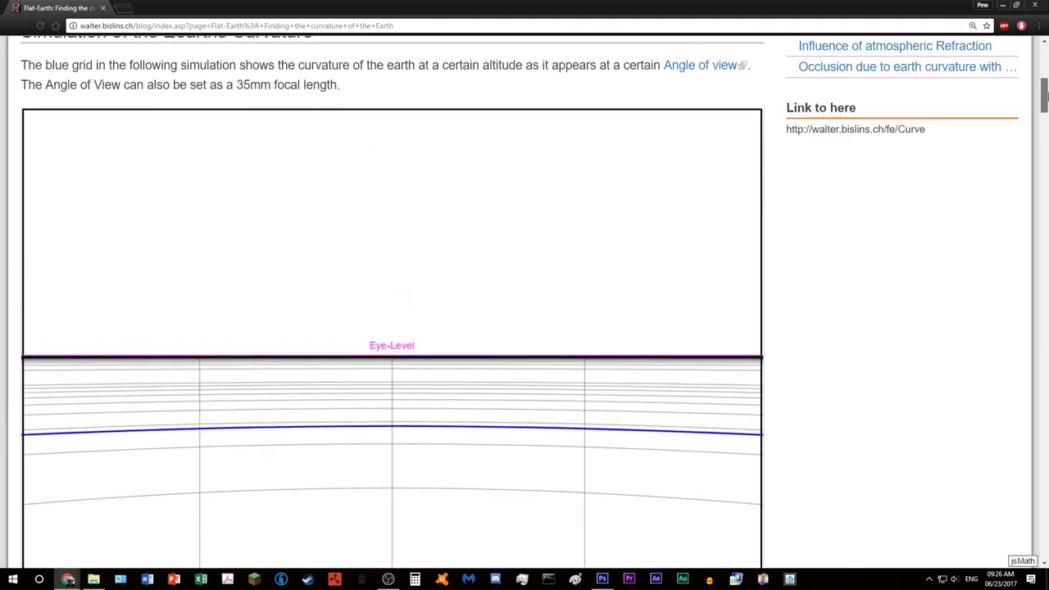
{"action": "left_click_drag", "start_coordinate": [1046, 97], "coordinate": [1046, 109]}
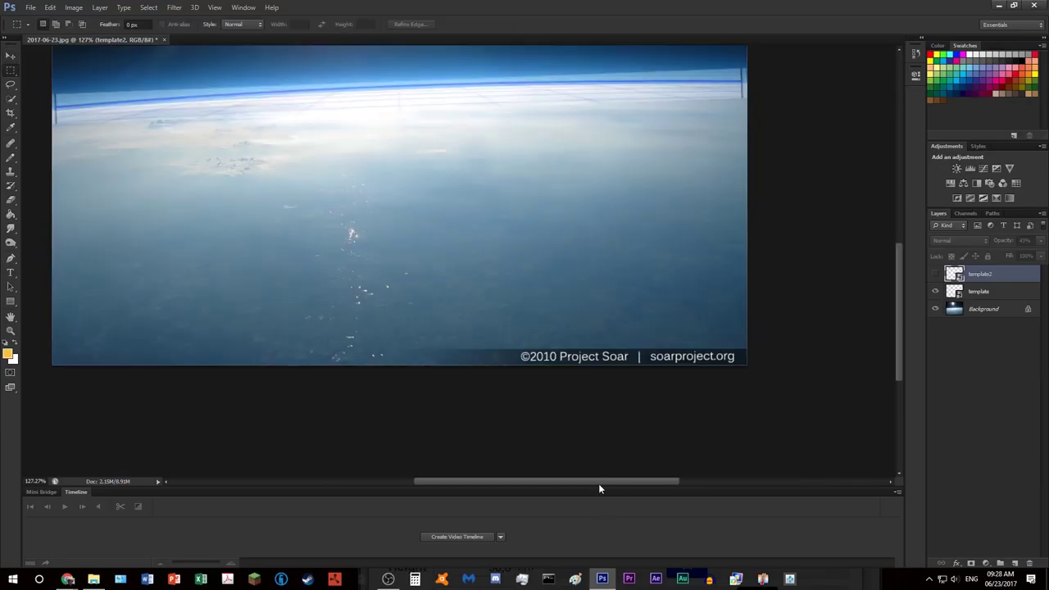
Check the template curve on the photo in Photoshop, then return to the curvature calculator in Chrome with its window maximised.
{"action": "left_click_drag", "start_coordinate": [599, 483], "coordinate": [546, 481]}
{"action": "mouse_move", "coordinate": [69, 580]}
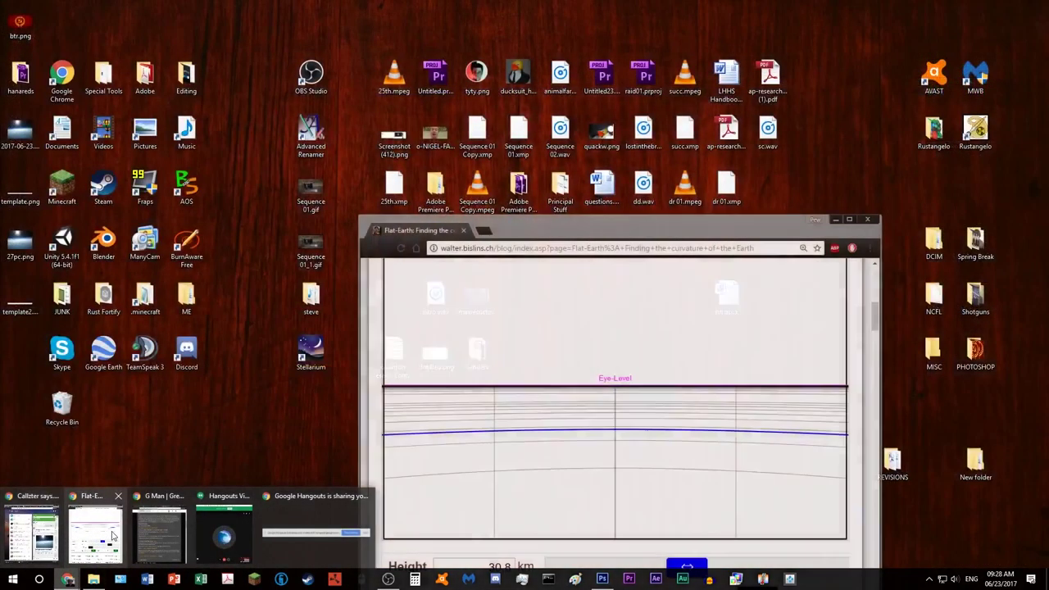
{"action": "left_click", "coordinate": [92, 543]}
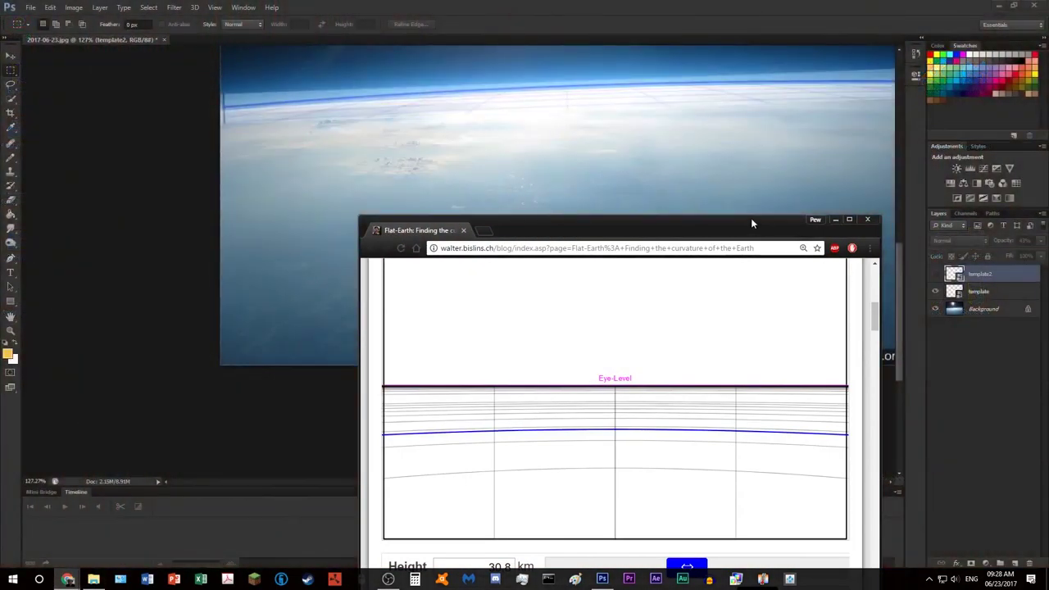
{"action": "left_click_drag", "start_coordinate": [751, 219], "coordinate": [820, 0]}
Look over the calculated values and diagrams, and bookmark the curvature calculator page in the Bookmarks bar folder.
{"action": "scroll", "coordinate": [946, 250], "scroll_direction": "down", "scroll_amount": 5}
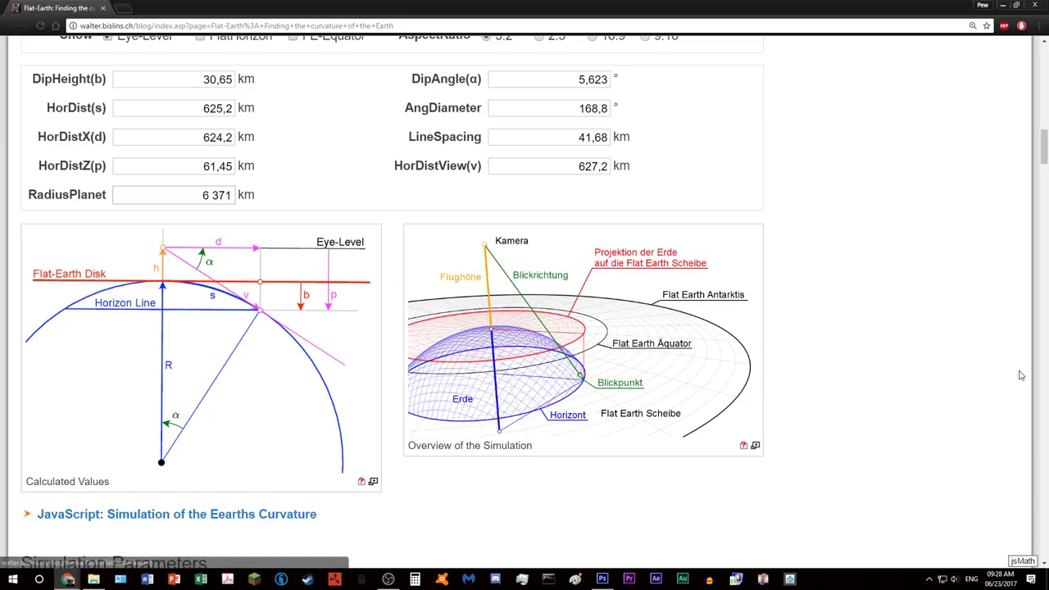
{"action": "scroll", "coordinate": [1022, 377], "scroll_direction": "up", "scroll_amount": 3}
{"action": "key", "text": "ctrl+d"}
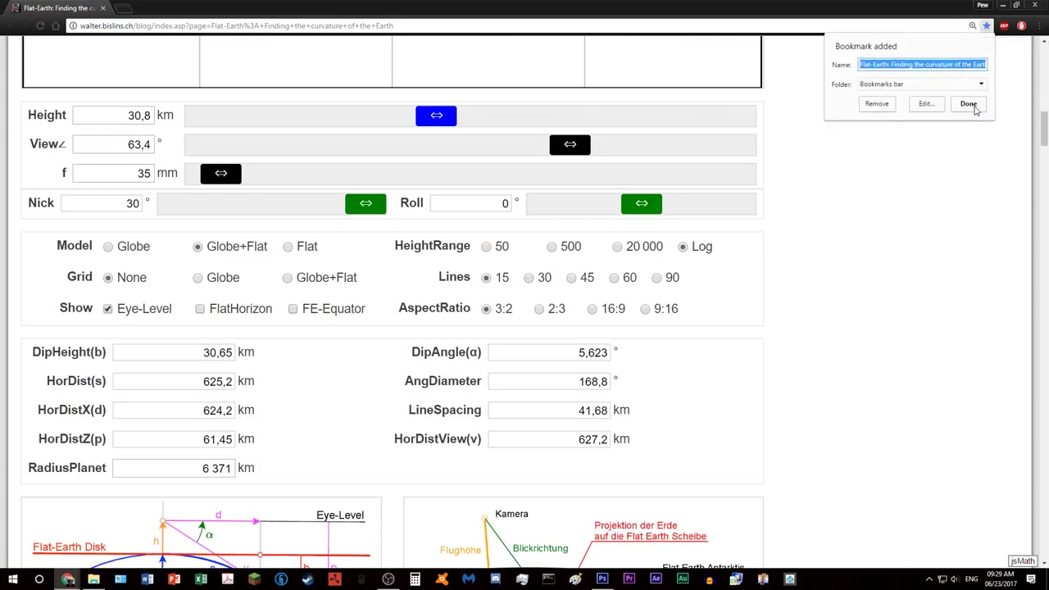
{"action": "left_click", "coordinate": [974, 105]}
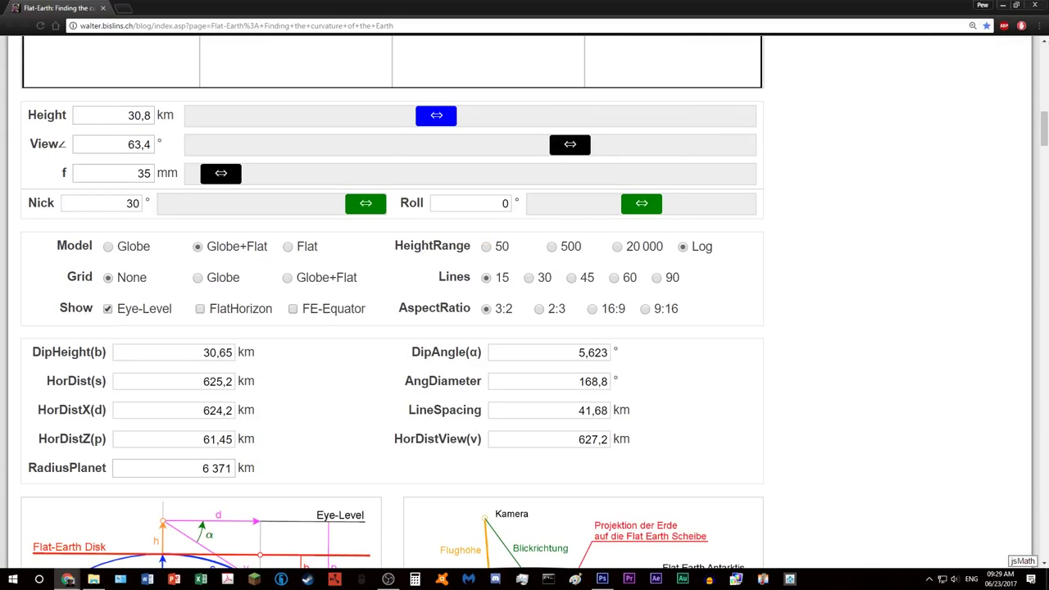